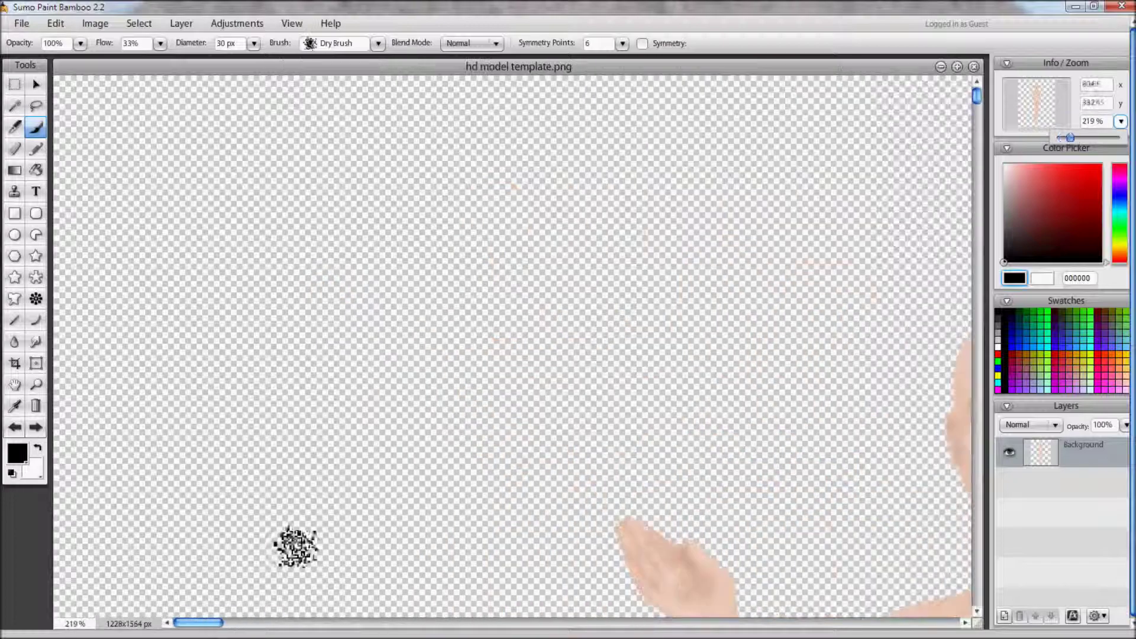
Step: Narrow the model template window and open the reference photo Deep-Fall-Make-Up-Trends-Looks-Ideas-For-Girls-2013-2014-5 from the computer beside it
{"action": "left_click_drag", "start_coordinate": [975, 97], "coordinate": [971, 146]}
{"action": "left_click_drag", "start_coordinate": [977, 622], "coordinate": [502, 593]}
{"action": "left_click", "coordinate": [21, 23]}
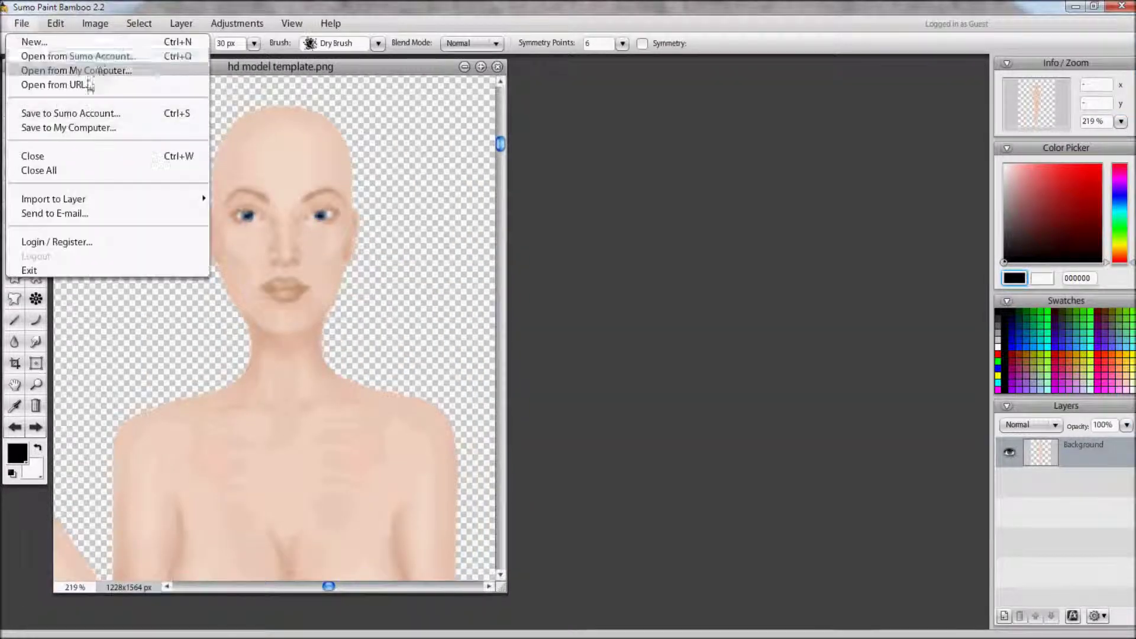
{"action": "left_click", "coordinate": [69, 69]}
{"action": "double_click", "coordinate": [324, 223]}
{"action": "double_click", "coordinate": [857, 355]}
{"action": "left_click_drag", "start_coordinate": [239, 67], "coordinate": [778, 64]}
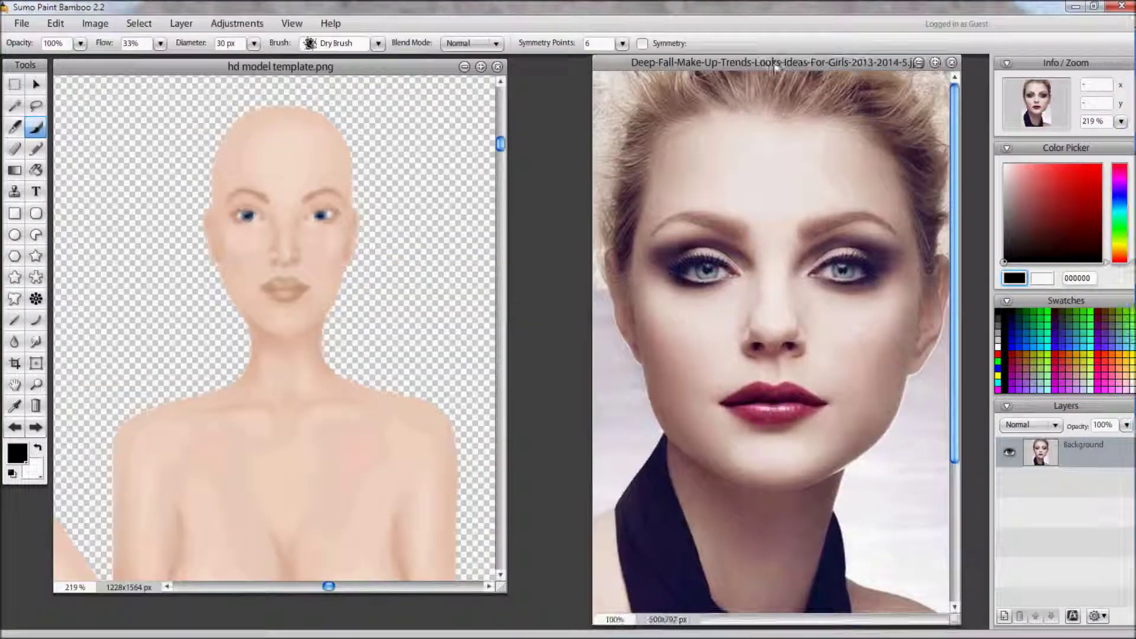
Step: Enlarge the model template to 455% on the face and fit its window next to the reference photo
{"action": "left_click_drag", "start_coordinate": [502, 588], "coordinate": [569, 573]}
{"action": "left_click", "coordinate": [1120, 121]}
{"action": "left_click_drag", "start_coordinate": [1071, 139], "coordinate": [1087, 140]}
{"action": "left_click_drag", "start_coordinate": [367, 622], "coordinate": [580, 622]}
{"action": "left_click_drag", "start_coordinate": [976, 114], "coordinate": [976, 144]}
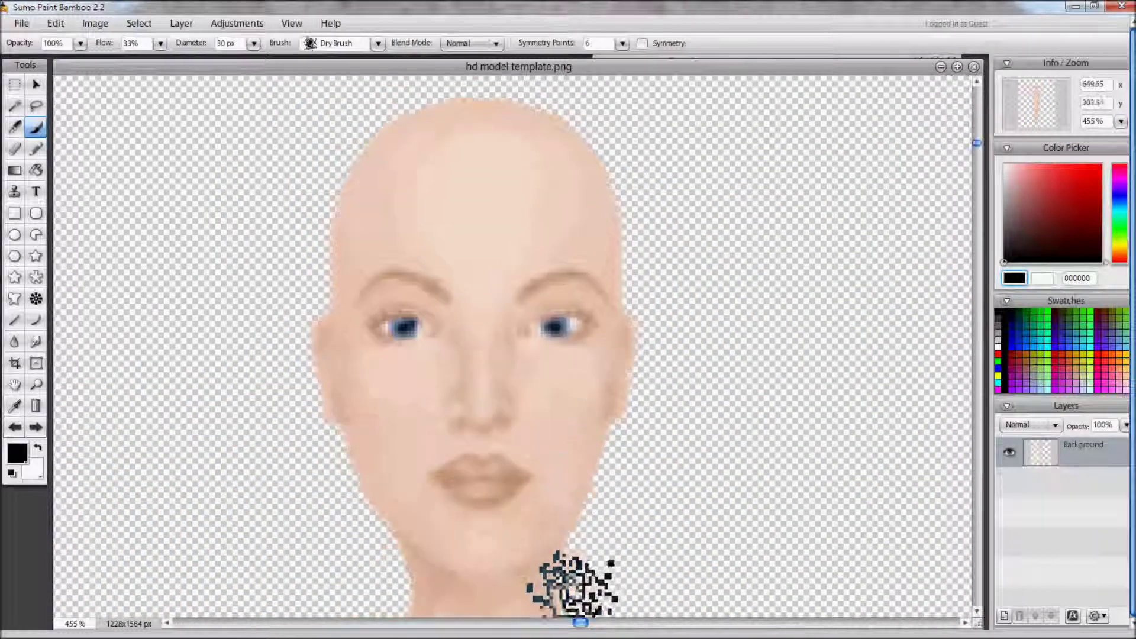
{"action": "left_click_drag", "start_coordinate": [580, 622], "coordinate": [645, 623]}
{"action": "left_click_drag", "start_coordinate": [978, 623], "coordinate": [620, 620]}
{"action": "left_click_drag", "start_coordinate": [400, 619], "coordinate": [393, 619]}
Step: On a new layer, line both eyes in near-black 0e0e0e with a 2 px dry brush at 42% opacity
{"action": "left_click", "coordinate": [1004, 616]}
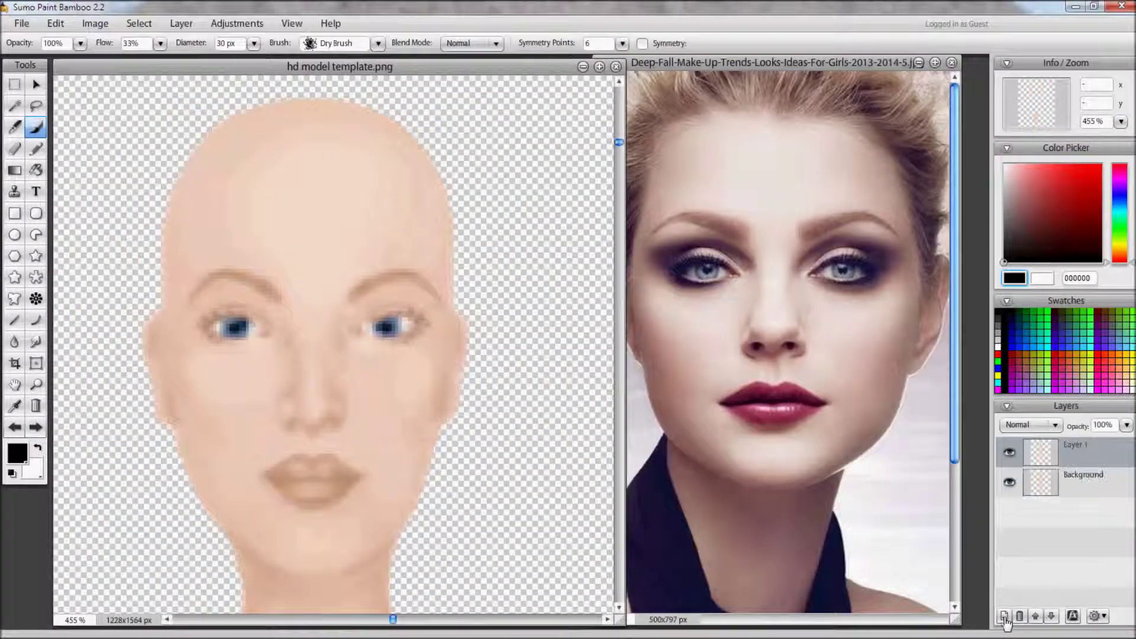
{"action": "left_click", "coordinate": [254, 43]}
{"action": "left_click_drag", "start_coordinate": [214, 60], "coordinate": [205, 59]}
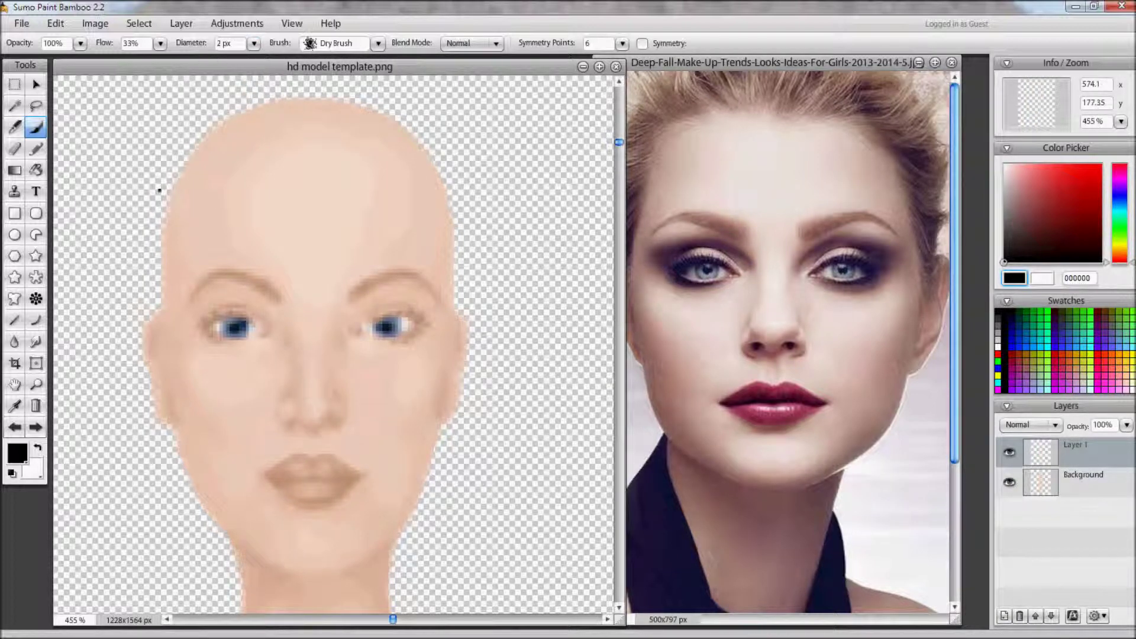
{"action": "left_click", "coordinate": [81, 43]}
{"action": "left_click", "coordinate": [58, 58]}
{"action": "left_click", "coordinate": [1004, 256]}
{"action": "mouse_move", "coordinate": [393, 339]}
{"action": "left_mouse_down"}
{"action": "mouse_move", "coordinate": [417, 334]}
{"action": "mouse_move", "coordinate": [394, 342]}
{"action": "mouse_move", "coordinate": [420, 328]}
{"action": "mouse_move", "coordinate": [405, 315]}
{"action": "mouse_move", "coordinate": [419, 325]}
{"action": "mouse_move", "coordinate": [407, 316]}
{"action": "mouse_move", "coordinate": [430, 306]}
{"action": "left_mouse_up"}
{"action": "key", "text": "ctrl+z"}
{"action": "mouse_move", "coordinate": [225, 343]}
{"action": "left_mouse_down"}
{"action": "mouse_move", "coordinate": [242, 346]}
{"action": "mouse_move", "coordinate": [200, 332]}
{"action": "mouse_move", "coordinate": [222, 344]}
{"action": "mouse_move", "coordinate": [234, 314]}
{"action": "mouse_move", "coordinate": [205, 324]}
{"action": "mouse_move", "coordinate": [254, 313]}
{"action": "mouse_move", "coordinate": [208, 325]}
{"action": "left_mouse_up"}
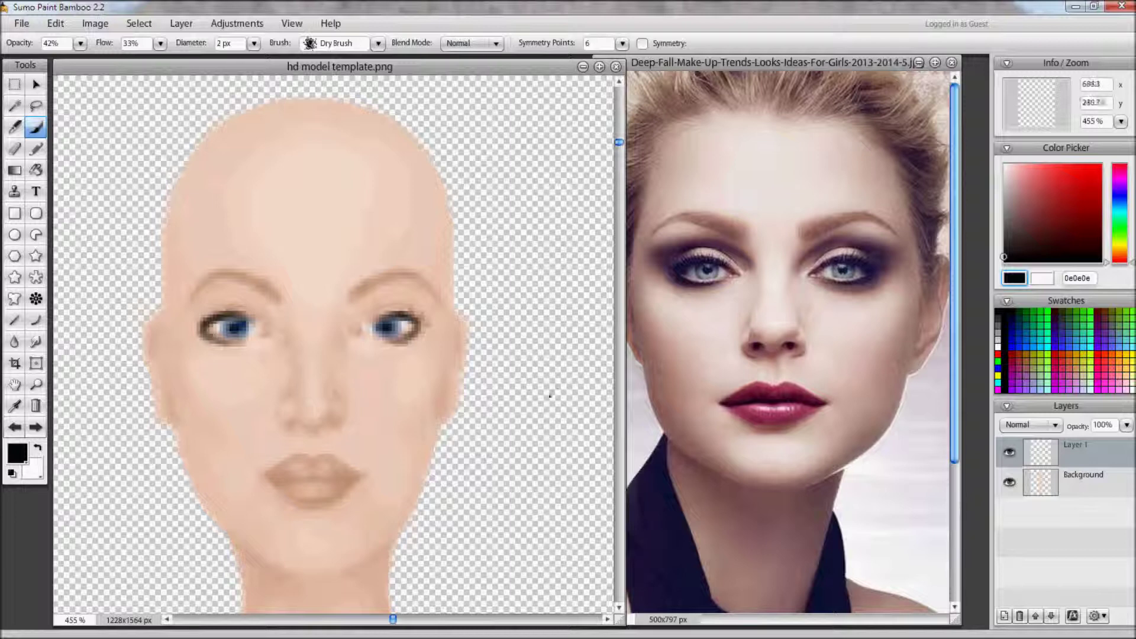
Step: Clean up the outer edges of both eyeliner outlines with a sampled skin tone at 60% brush opacity
{"action": "left_click", "coordinate": [14, 406]}
{"action": "left_click", "coordinate": [208, 376]}
{"action": "left_click", "coordinate": [35, 127]}
{"action": "left_click", "coordinate": [81, 43]}
{"action": "left_click", "coordinate": [71, 60]}
{"action": "left_click_drag", "start_coordinate": [196, 345], "coordinate": [217, 344]}
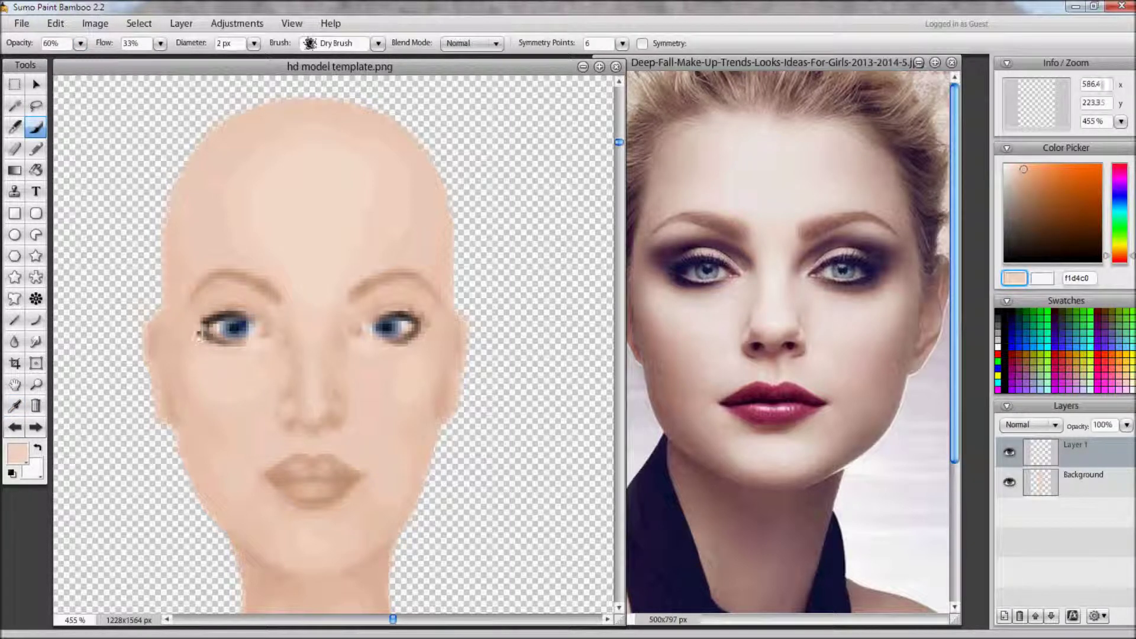
{"action": "left_click_drag", "start_coordinate": [427, 325], "coordinate": [419, 326]}
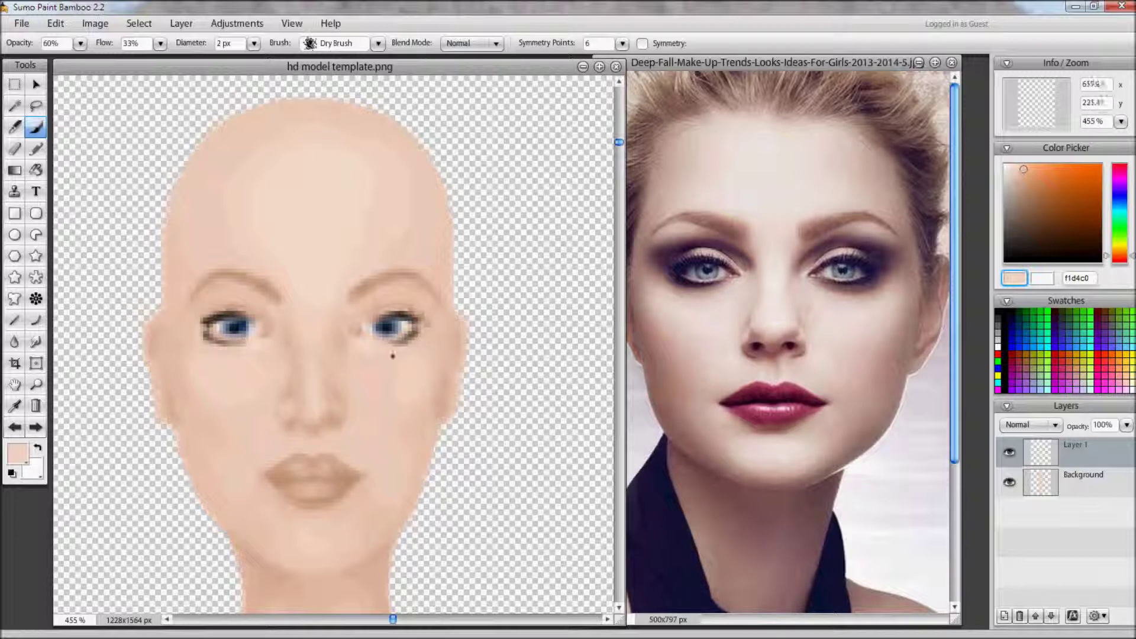
{"action": "left_click", "coordinate": [1004, 260]}
{"action": "left_click_drag", "start_coordinate": [378, 342], "coordinate": [395, 341]}
{"action": "left_click", "coordinate": [14, 428]}
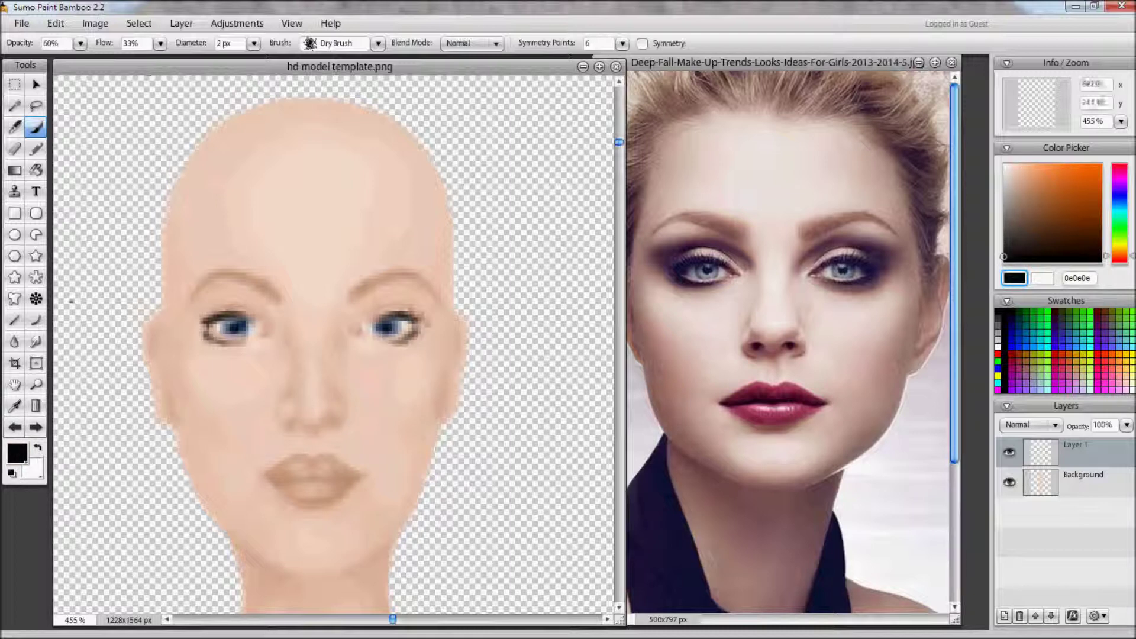
Step: Sample the skin tone below the model's eye for the brush and set the brush opacity to 40%
{"action": "left_click_drag", "start_coordinate": [80, 44], "coordinate": [57, 45]}
{"action": "left_click", "coordinate": [14, 406]}
{"action": "left_click", "coordinate": [236, 367]}
{"action": "left_click", "coordinate": [35, 127]}
{"action": "left_click_drag", "start_coordinate": [79, 44], "coordinate": [91, 45]}
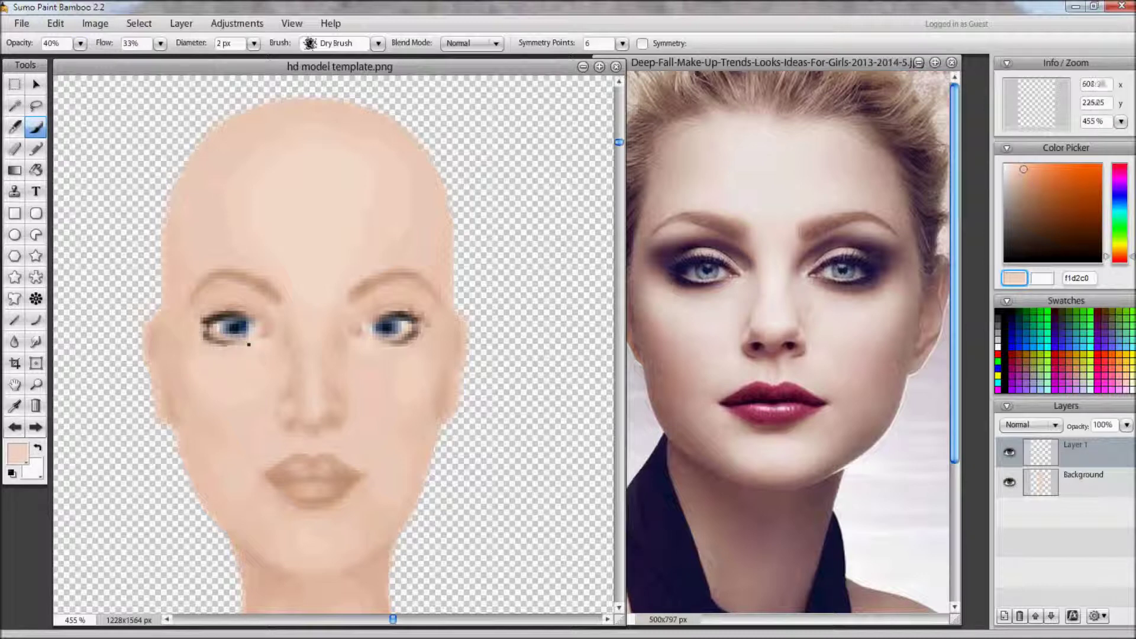
Step: On a new layer, paint plum eyeshadow in 622841 over both upper lids with a 5 px brush
{"action": "left_click_drag", "start_coordinate": [1123, 237], "coordinate": [1122, 172]}
{"action": "mouse_move", "coordinate": [1044, 228]}
{"action": "left_mouse_down"}
{"action": "mouse_move", "coordinate": [1078, 237]}
{"action": "mouse_move", "coordinate": [1062, 224]}
{"action": "left_mouse_up"}
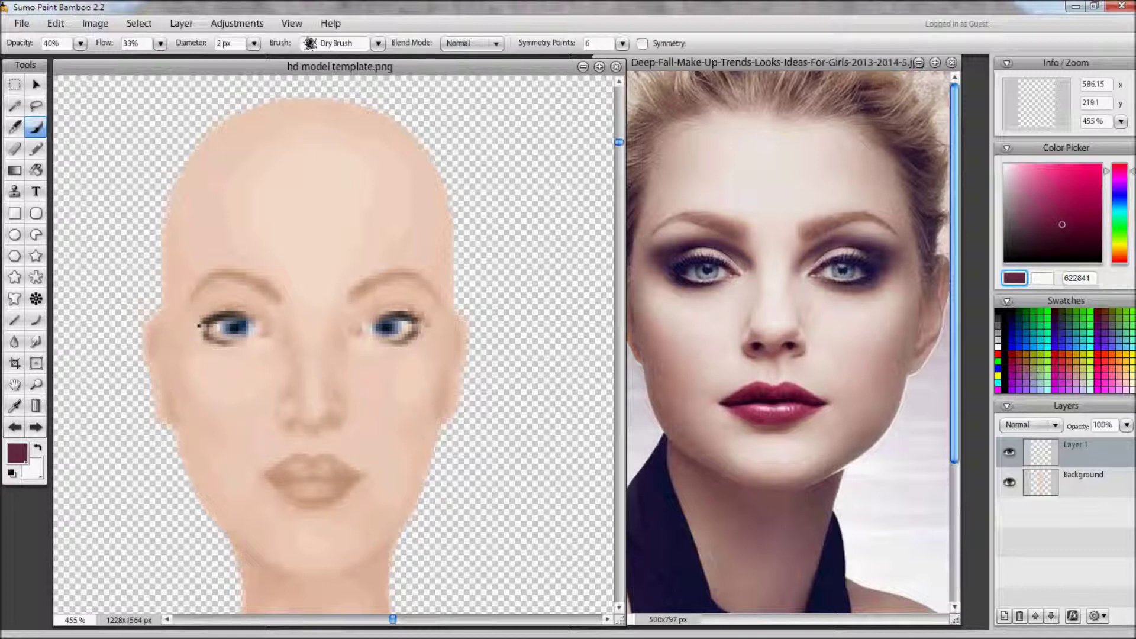
{"action": "left_click", "coordinate": [254, 43]}
{"action": "left_click_drag", "start_coordinate": [207, 59], "coordinate": [211, 59]}
{"action": "left_click", "coordinate": [1003, 615]}
{"action": "mouse_move", "coordinate": [190, 306]}
{"action": "left_mouse_down"}
{"action": "mouse_move", "coordinate": [227, 296]}
{"action": "mouse_move", "coordinate": [245, 297]}
{"action": "mouse_move", "coordinate": [187, 310]}
{"action": "mouse_move", "coordinate": [236, 298]}
{"action": "mouse_move", "coordinate": [274, 319]}
{"action": "left_mouse_up"}
{"action": "mouse_move", "coordinate": [376, 304]}
{"action": "left_mouse_down"}
{"action": "mouse_move", "coordinate": [367, 315]}
{"action": "mouse_move", "coordinate": [425, 309]}
{"action": "mouse_move", "coordinate": [407, 308]}
{"action": "left_mouse_up"}
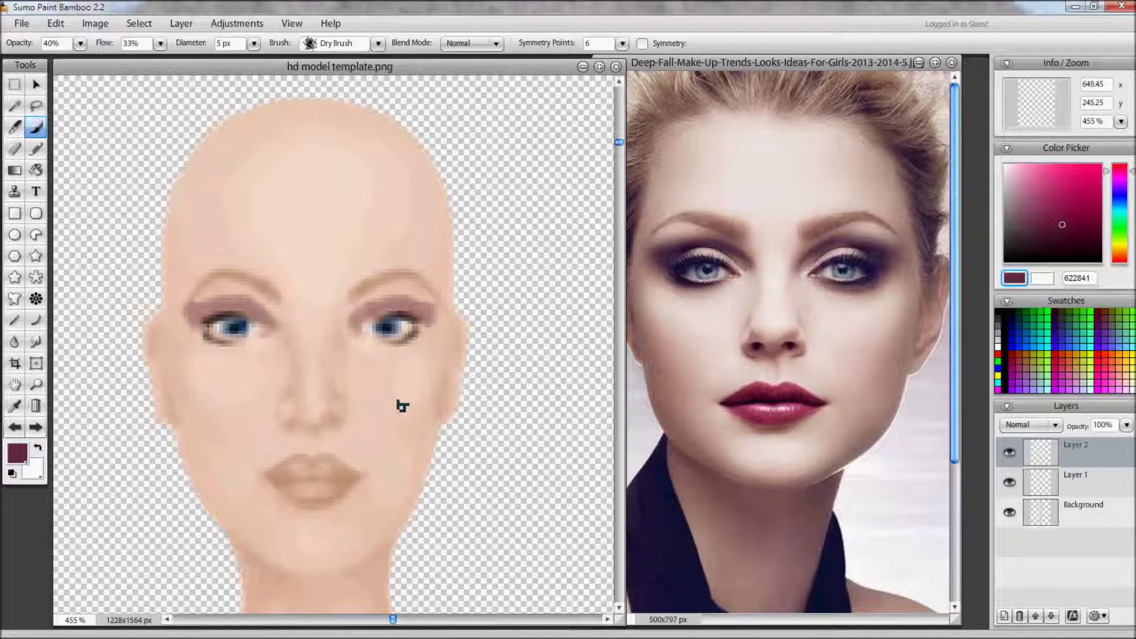
Step: Deepen the plum eyeshadow at the outer corners and along the lower lash lines of both eyes with a 2 px brush
{"action": "left_click", "coordinate": [252, 45]}
{"action": "left_click_drag", "start_coordinate": [217, 63], "coordinate": [206, 60]}
{"action": "left_click_drag", "start_coordinate": [210, 313], "coordinate": [191, 322]}
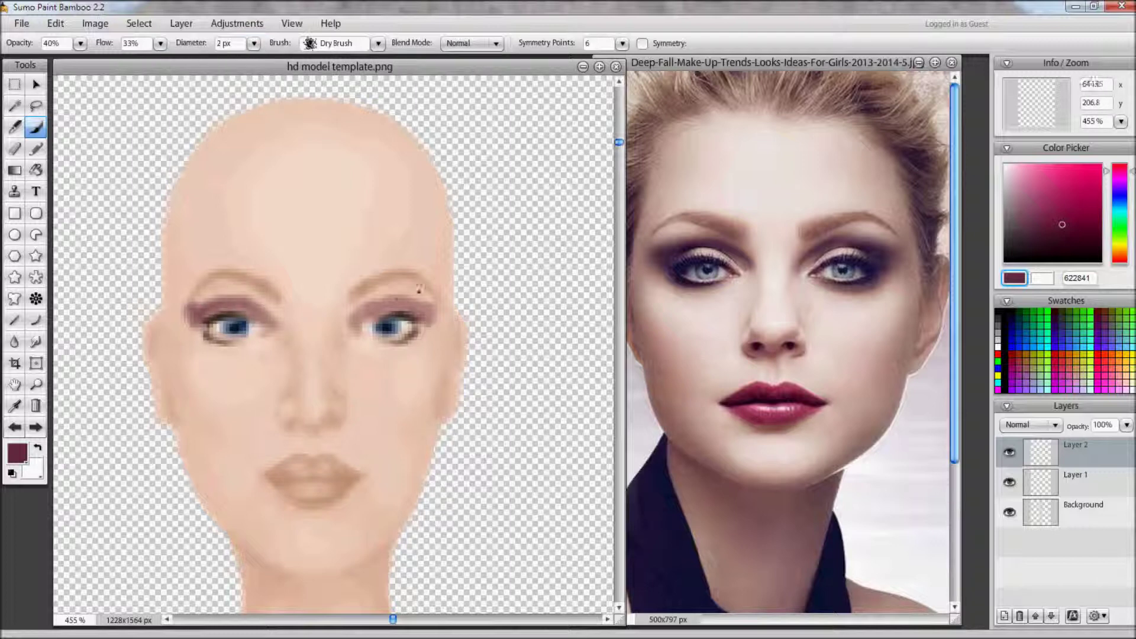
{"action": "left_click_drag", "start_coordinate": [391, 298], "coordinate": [414, 309]}
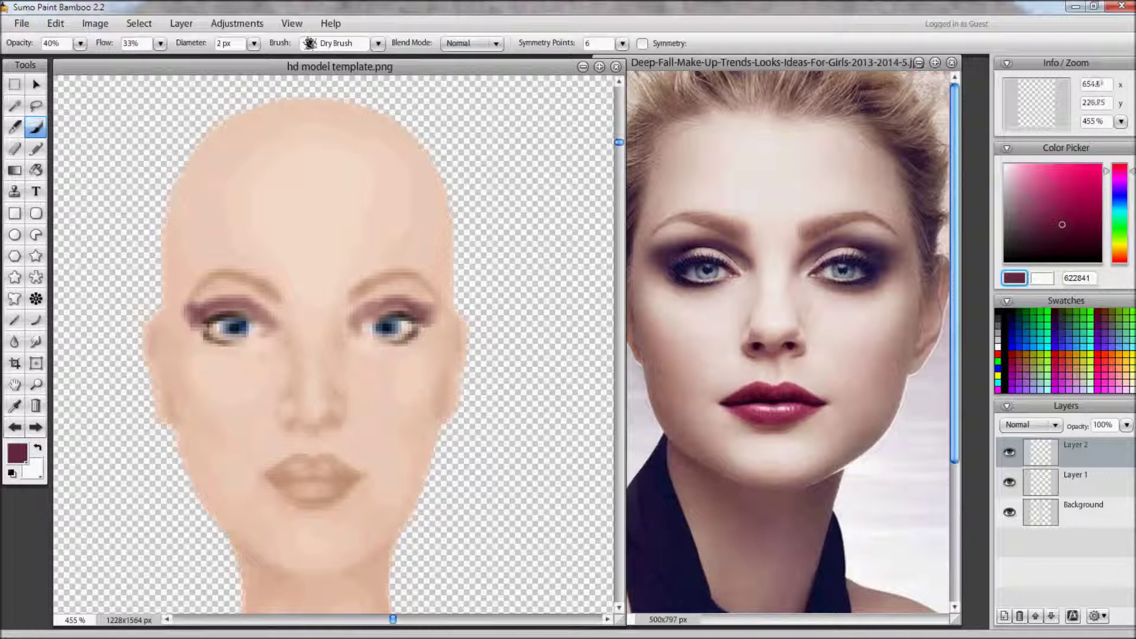
{"action": "left_click_drag", "start_coordinate": [418, 334], "coordinate": [372, 345]}
{"action": "mouse_move", "coordinate": [208, 338]}
{"action": "left_mouse_down"}
{"action": "mouse_move", "coordinate": [249, 346]}
{"action": "mouse_move", "coordinate": [208, 348]}
{"action": "mouse_move", "coordinate": [198, 324]}
{"action": "left_mouse_up"}
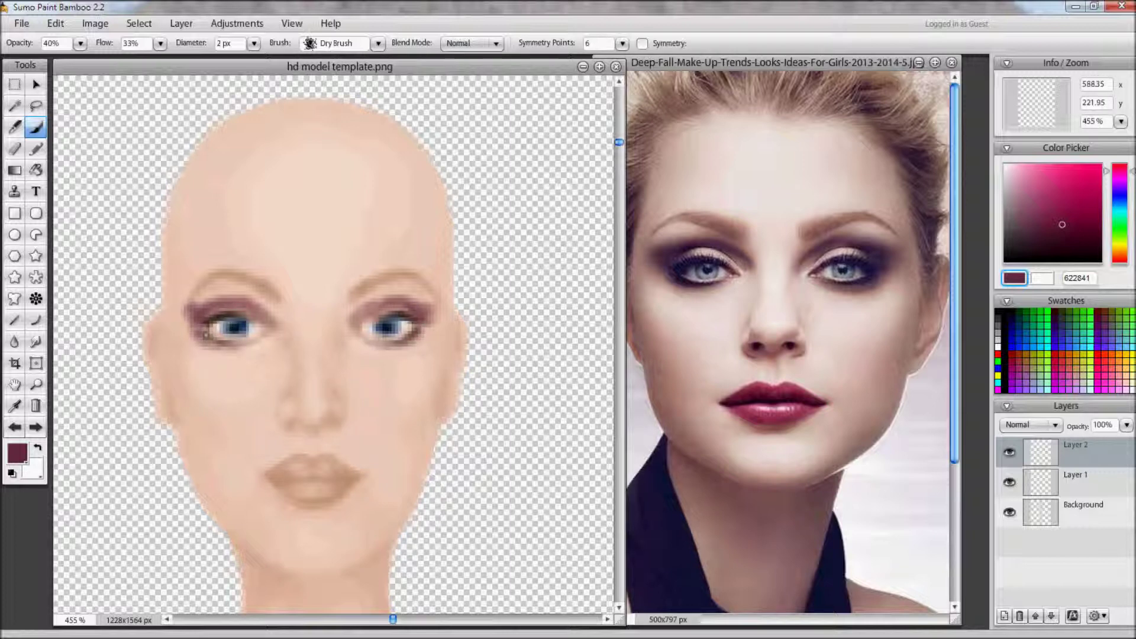
Step: Add white highlights along the upper lids and inner corners of both eyes with 1 px round strokes at 30% opacity
{"action": "left_click", "coordinate": [14, 148]}
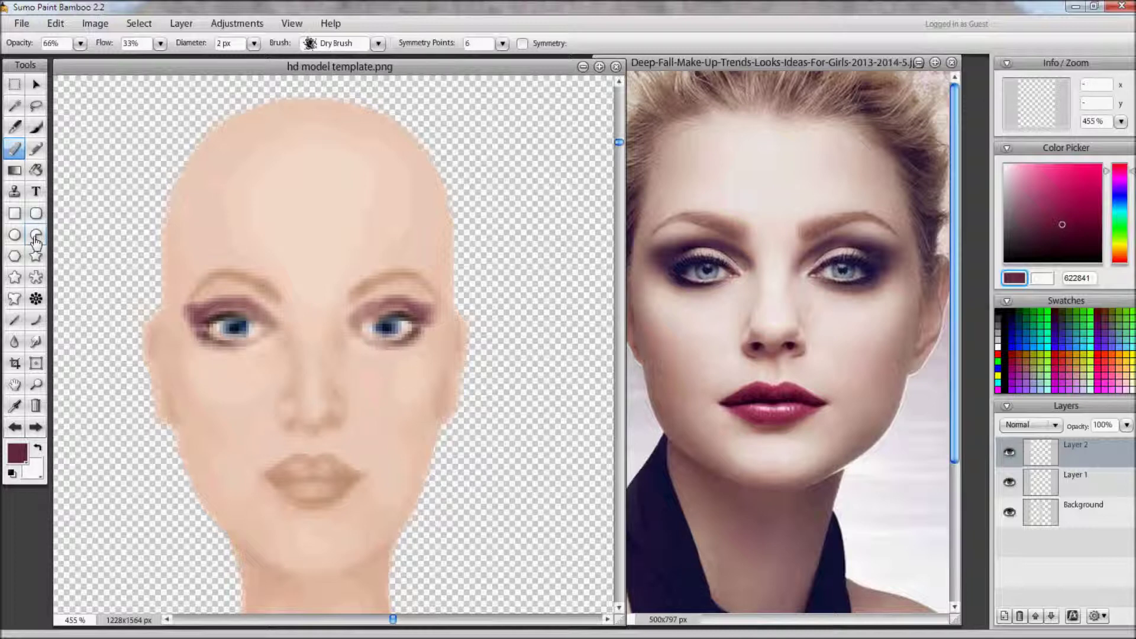
{"action": "left_click_drag", "start_coordinate": [1031, 195], "coordinate": [992, 160]}
{"action": "left_click", "coordinate": [35, 127]}
{"action": "mouse_move", "coordinate": [80, 43]}
{"action": "left_mouse_down"}
{"action": "mouse_move", "coordinate": [38, 59]}
{"action": "mouse_move", "coordinate": [92, 55]}
{"action": "left_mouse_up"}
{"action": "left_click", "coordinate": [35, 149]}
{"action": "left_click_drag", "start_coordinate": [218, 313], "coordinate": [247, 308]}
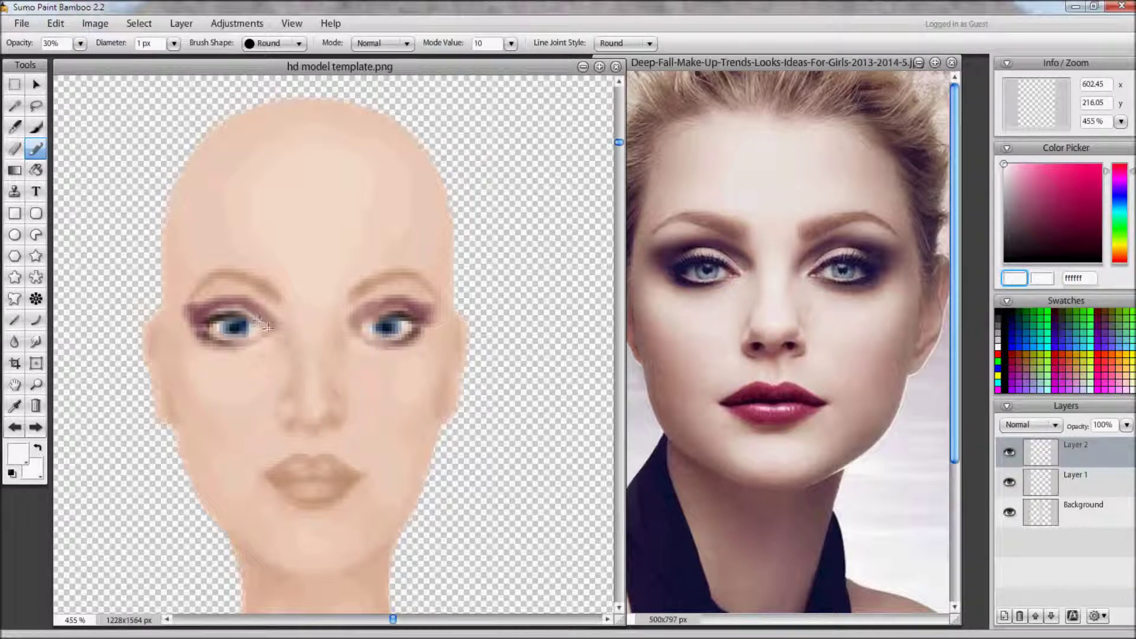
{"action": "left_click_drag", "start_coordinate": [402, 308], "coordinate": [364, 325]}
{"action": "left_click_drag", "start_coordinate": [246, 314], "coordinate": [209, 317]}
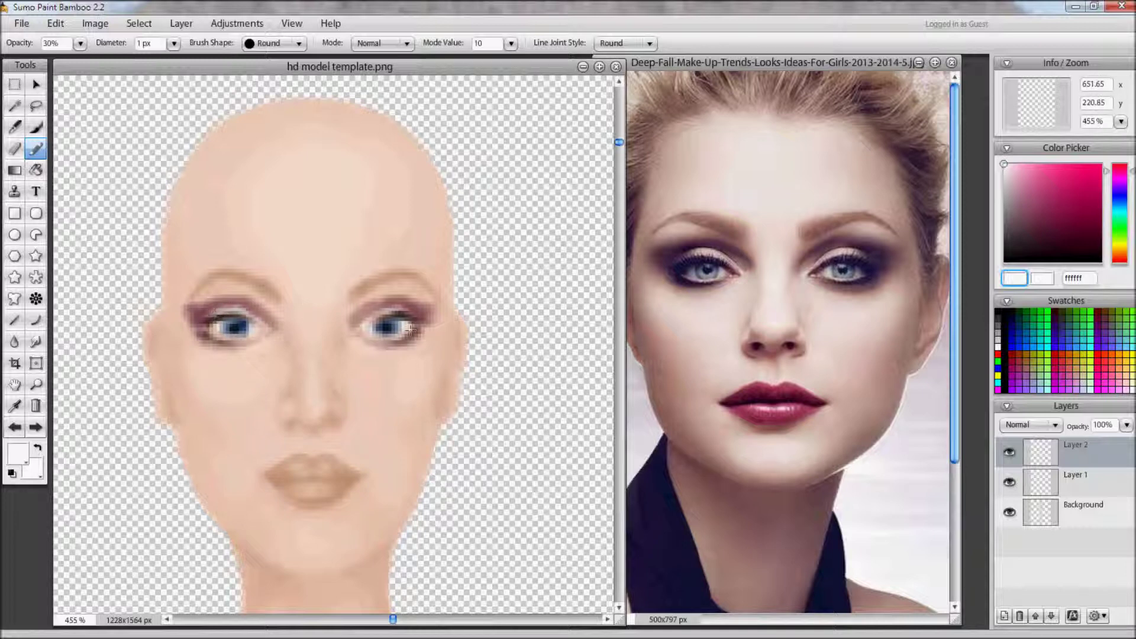
{"action": "left_click_drag", "start_coordinate": [405, 312], "coordinate": [391, 309]}
Step: Darken the upper and lower lash lines of both eyes in black with the Narrow brush shape
{"action": "left_click", "coordinate": [1005, 262]}
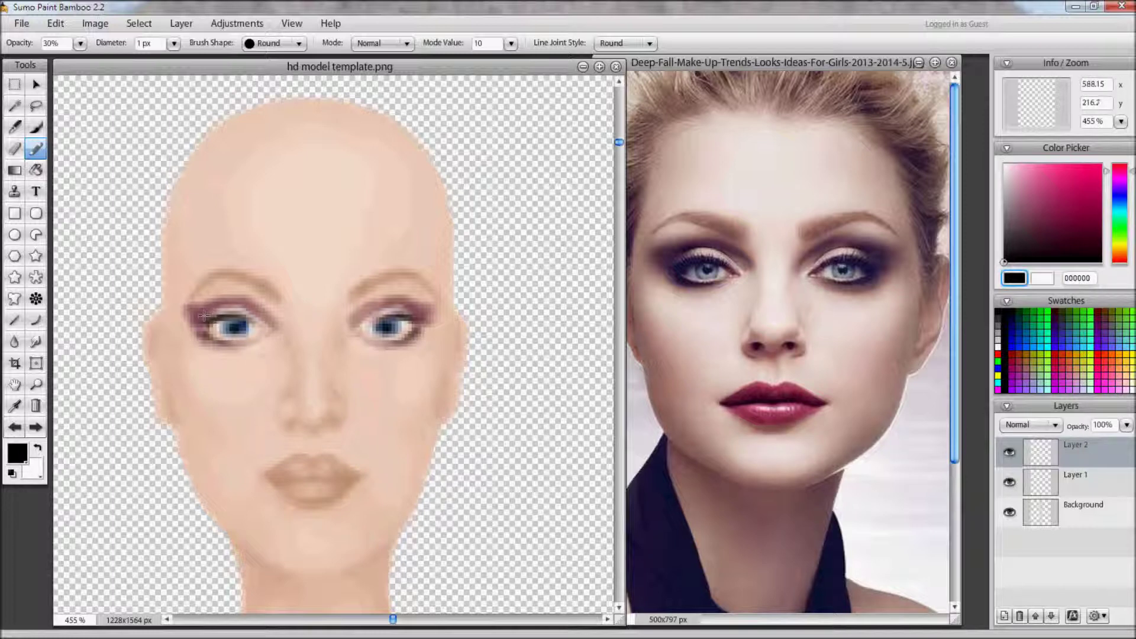
{"action": "left_click", "coordinate": [276, 43]}
{"action": "left_click", "coordinate": [267, 81]}
{"action": "left_click_drag", "start_coordinate": [243, 316], "coordinate": [223, 316]}
{"action": "left_click_drag", "start_coordinate": [212, 336], "coordinate": [223, 341]}
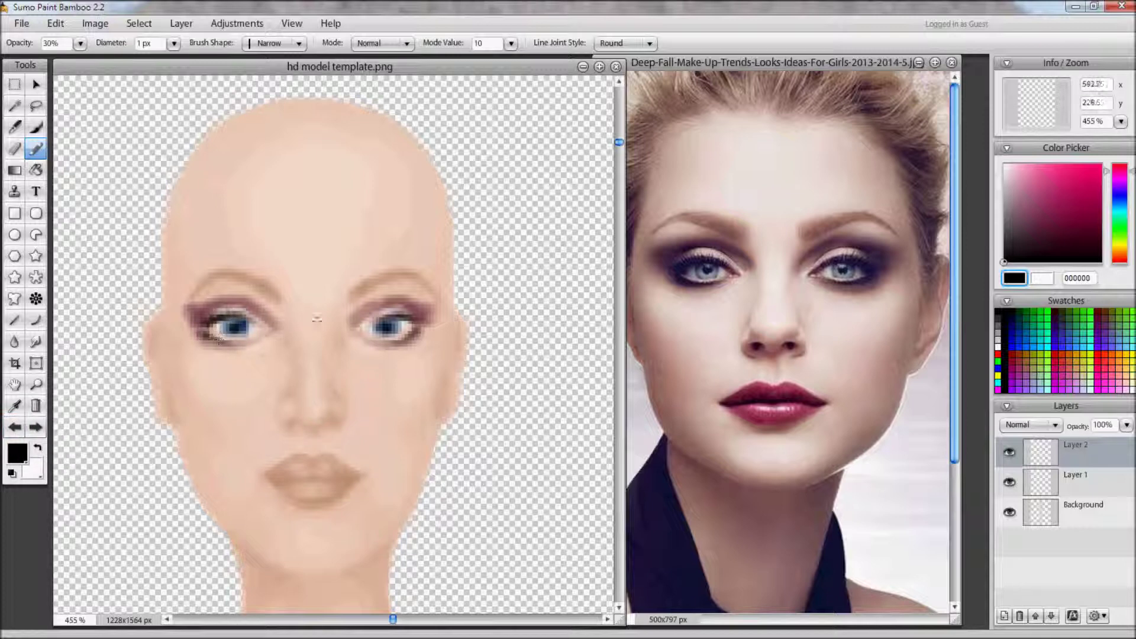
{"action": "left_click_drag", "start_coordinate": [409, 339], "coordinate": [416, 330]}
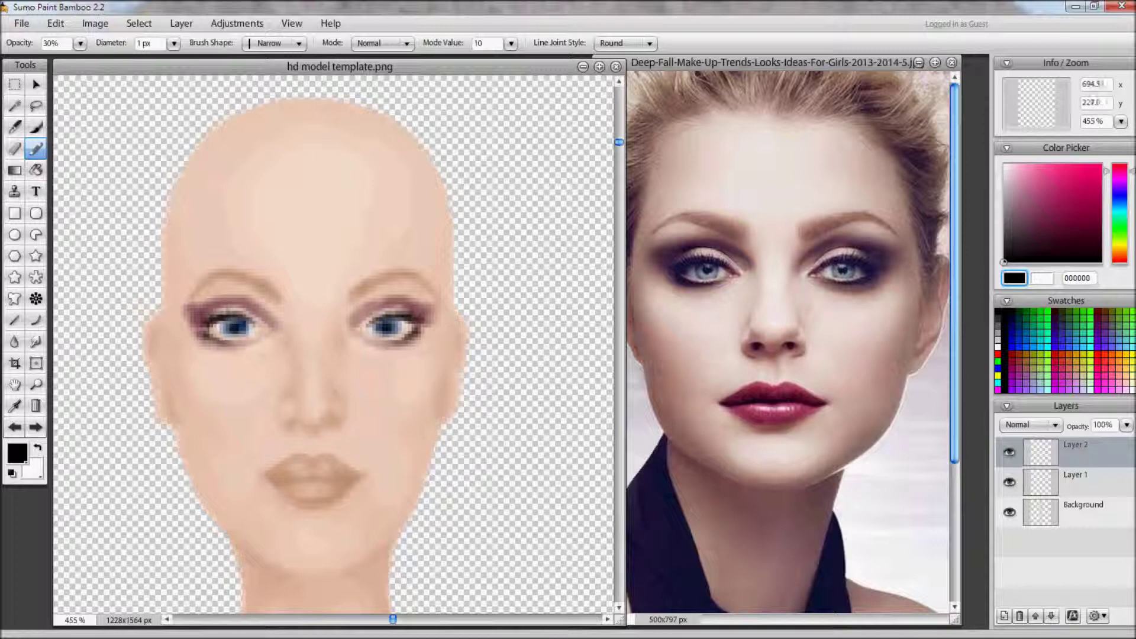
Step: Blend the eyeshadow around both eyes using colours 411528, a68393 and 603a4b, and soften its edges with the eraser at reduced opacity
{"action": "left_click", "coordinate": [1071, 238]}
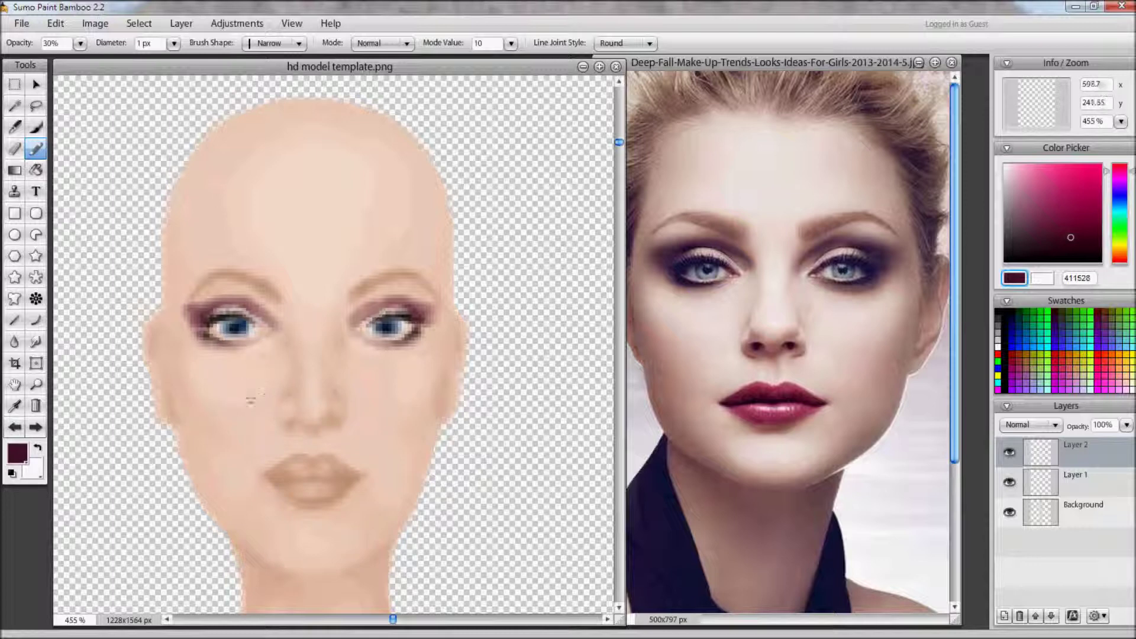
{"action": "left_click", "coordinate": [1024, 198]}
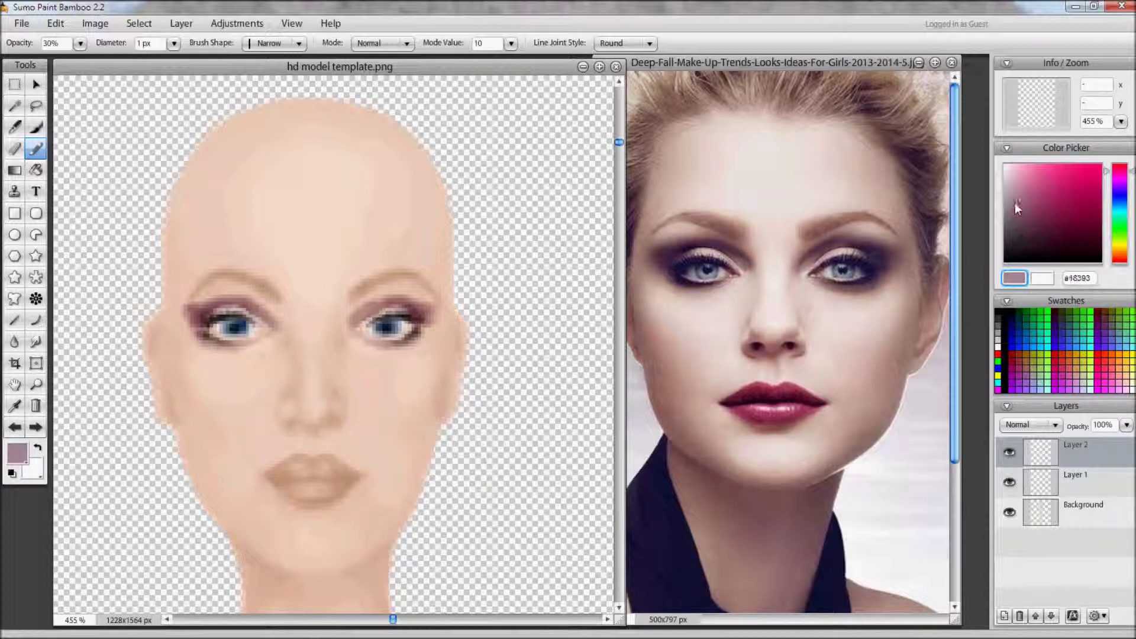
{"action": "left_click", "coordinate": [35, 128]}
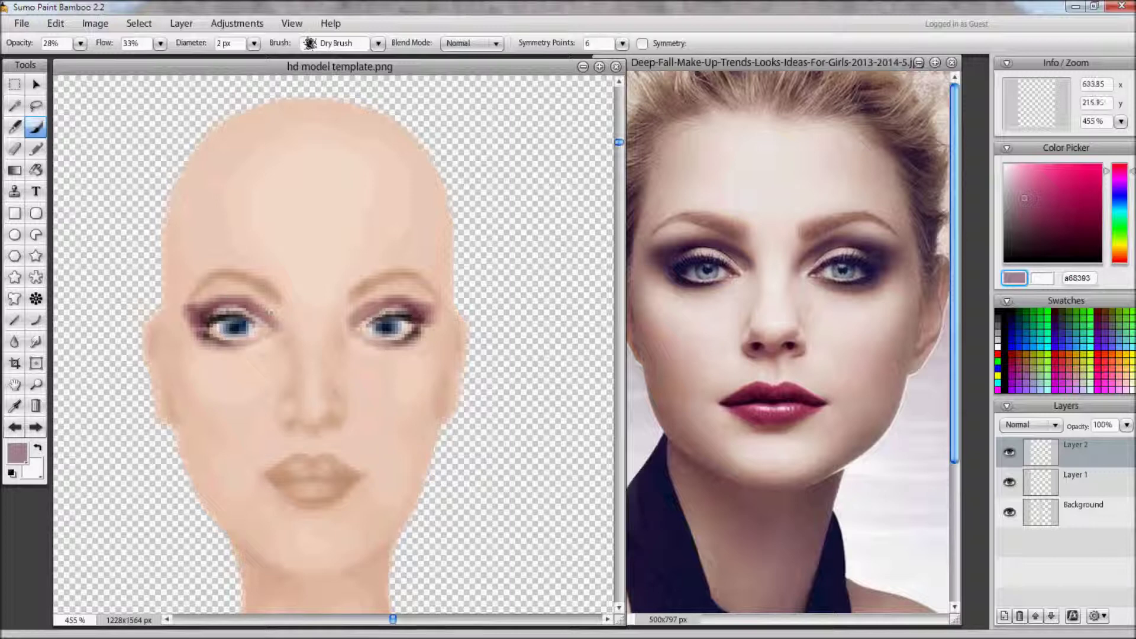
{"action": "left_click", "coordinate": [14, 148]}
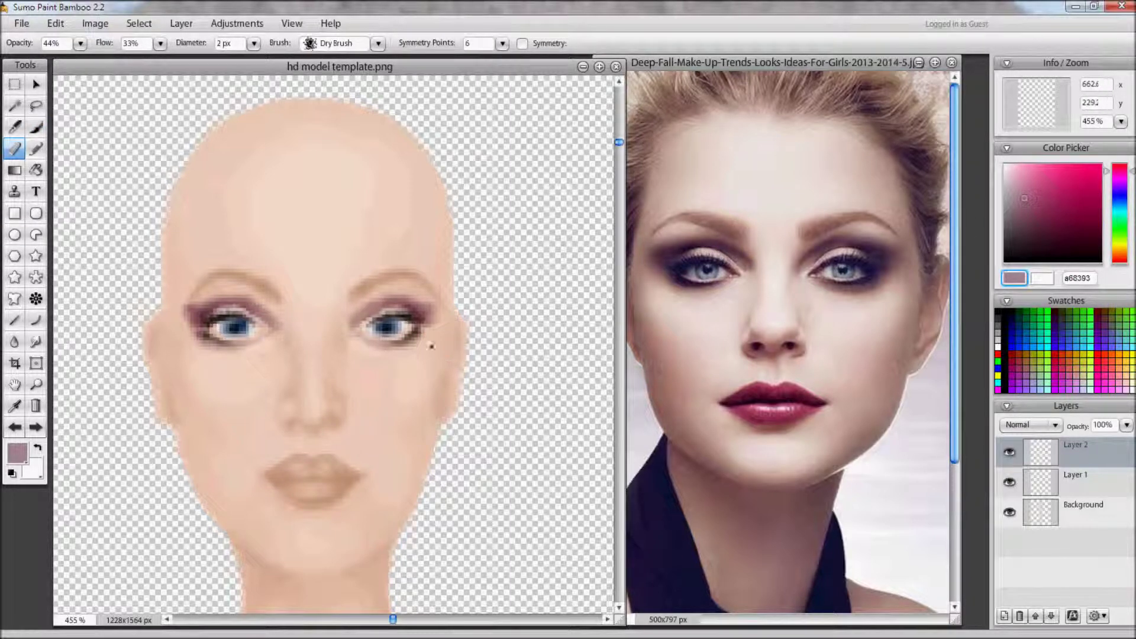
{"action": "left_click", "coordinate": [1041, 226]}
{"action": "left_click", "coordinate": [36, 127]}
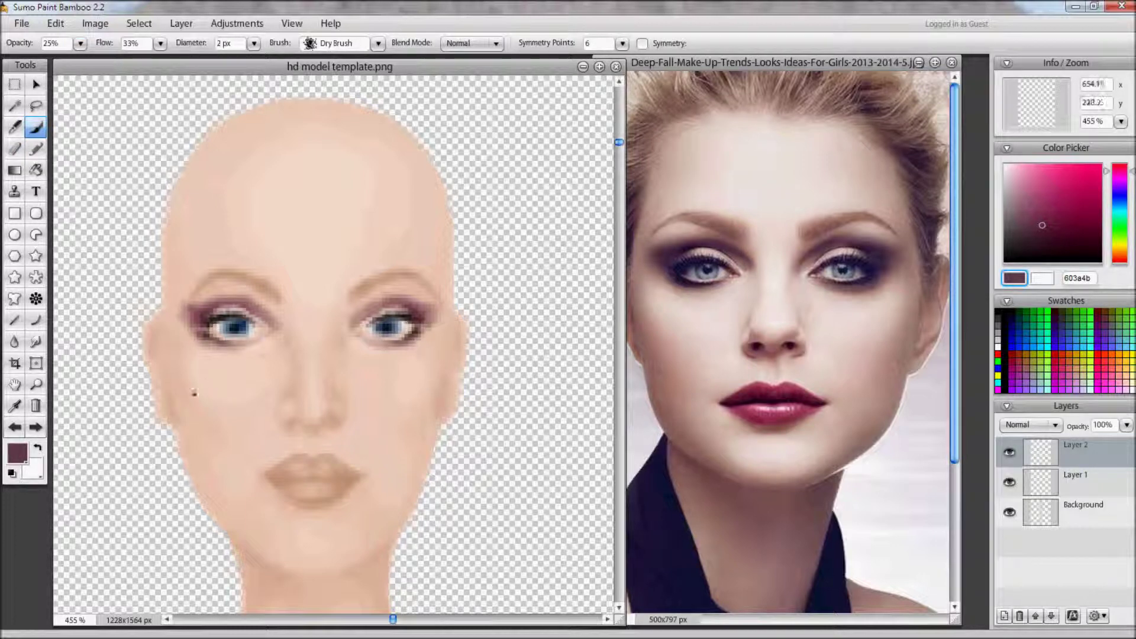
{"action": "left_click", "coordinate": [14, 148]}
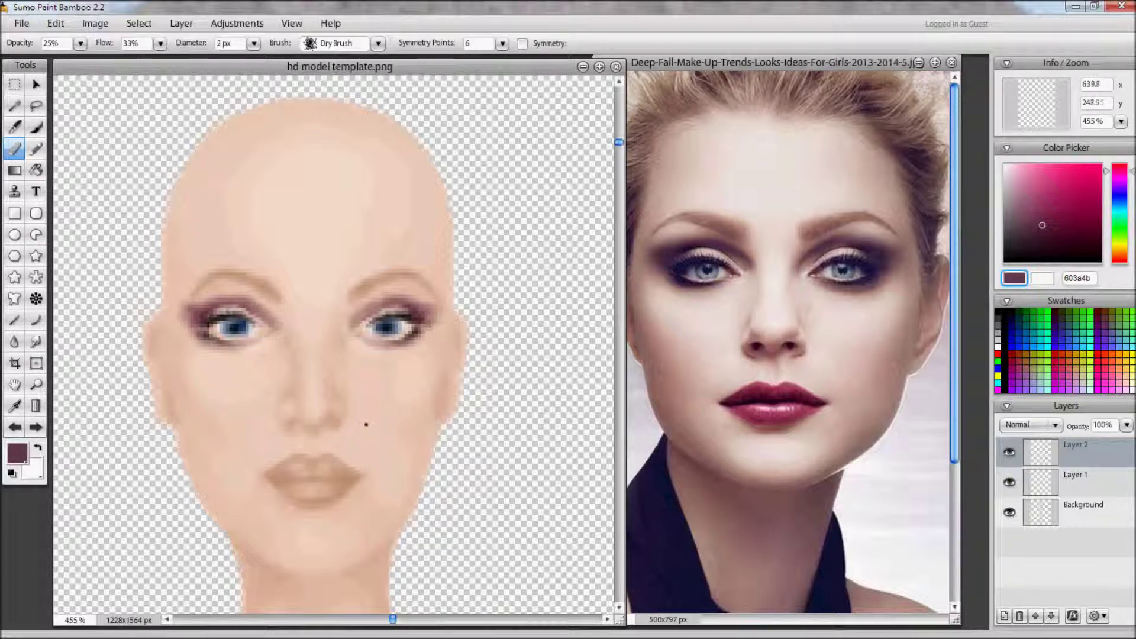
Step: Refine the inner-corner and lid shading of both eyes with tones sampled from the existing eyeshadow, at 25% brush opacity
{"action": "left_click", "coordinate": [15, 405]}
{"action": "left_click", "coordinate": [270, 314]}
{"action": "left_click", "coordinate": [35, 127]}
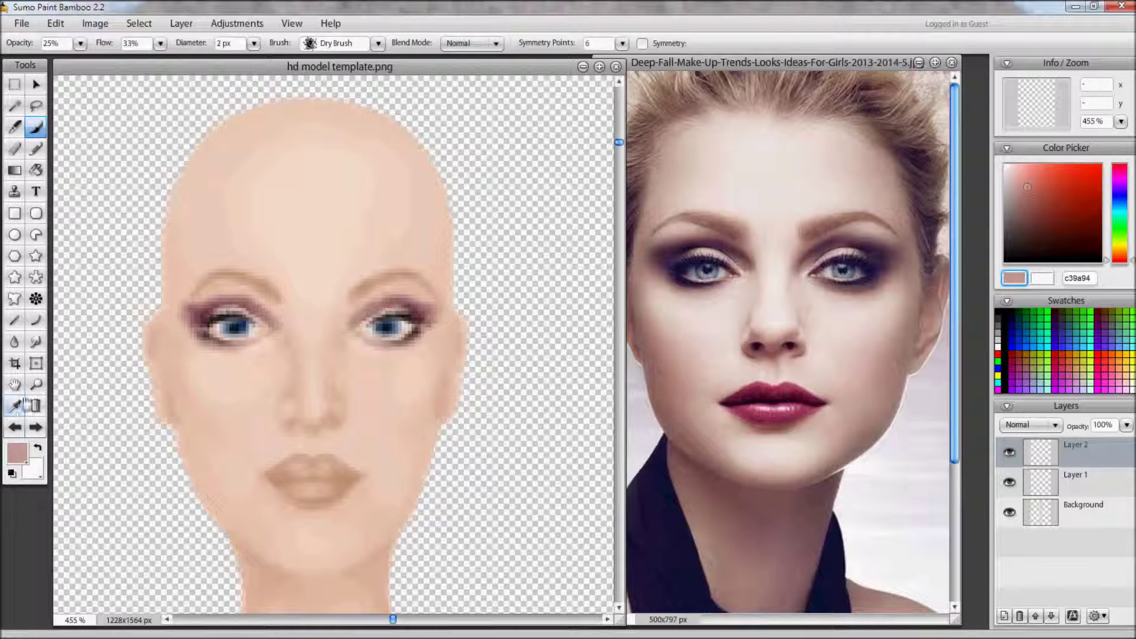
{"action": "left_click", "coordinate": [16, 406]}
{"action": "left_click", "coordinate": [245, 302]}
{"action": "left_click", "coordinate": [35, 128]}
{"action": "left_click", "coordinate": [362, 326]}
{"action": "left_click", "coordinate": [16, 406]}
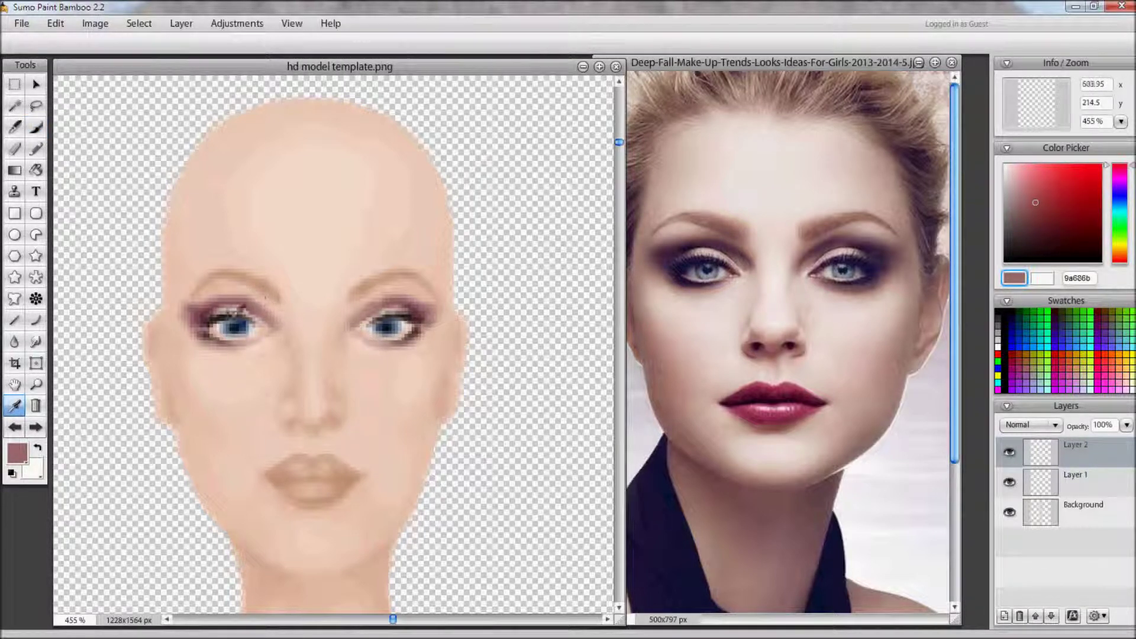
{"action": "left_click", "coordinate": [369, 302]}
{"action": "key", "text": "b"}
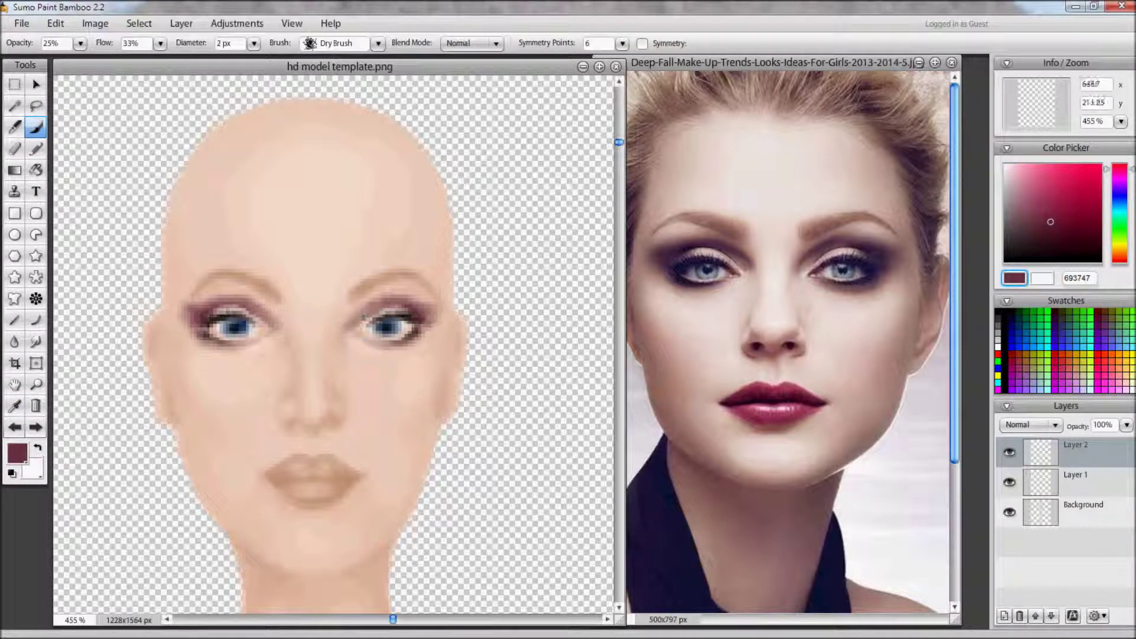
Step: On a new layer, detail both irises in black and pale e7dbdf with 1 px Narrow strokes at 47% opacity
{"action": "left_click", "coordinate": [1004, 616]}
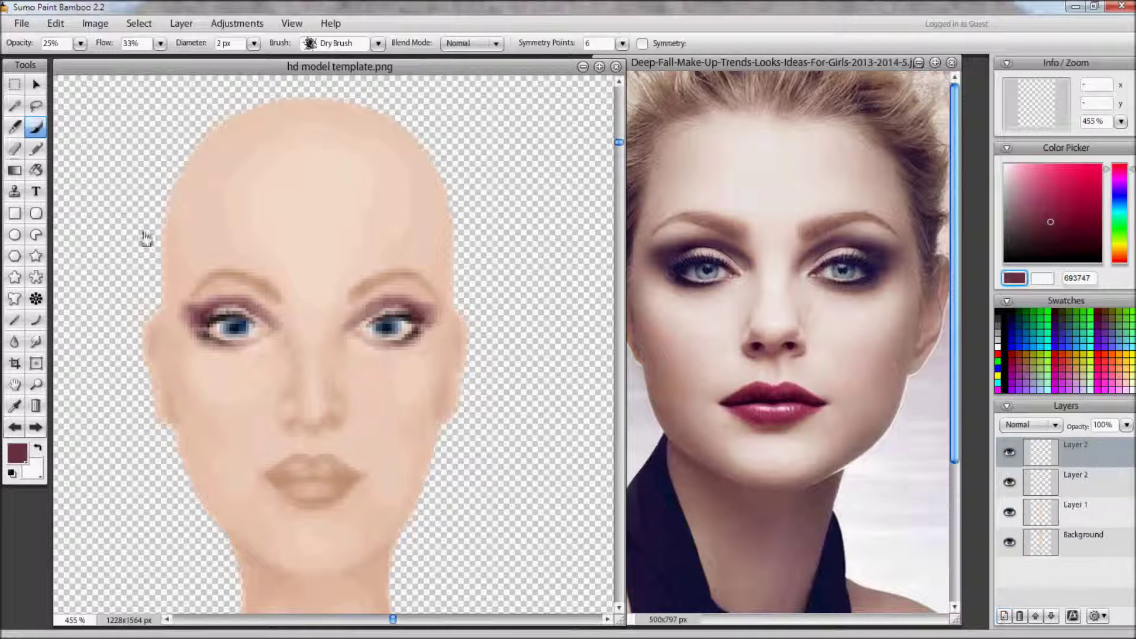
{"action": "left_click", "coordinate": [36, 148]}
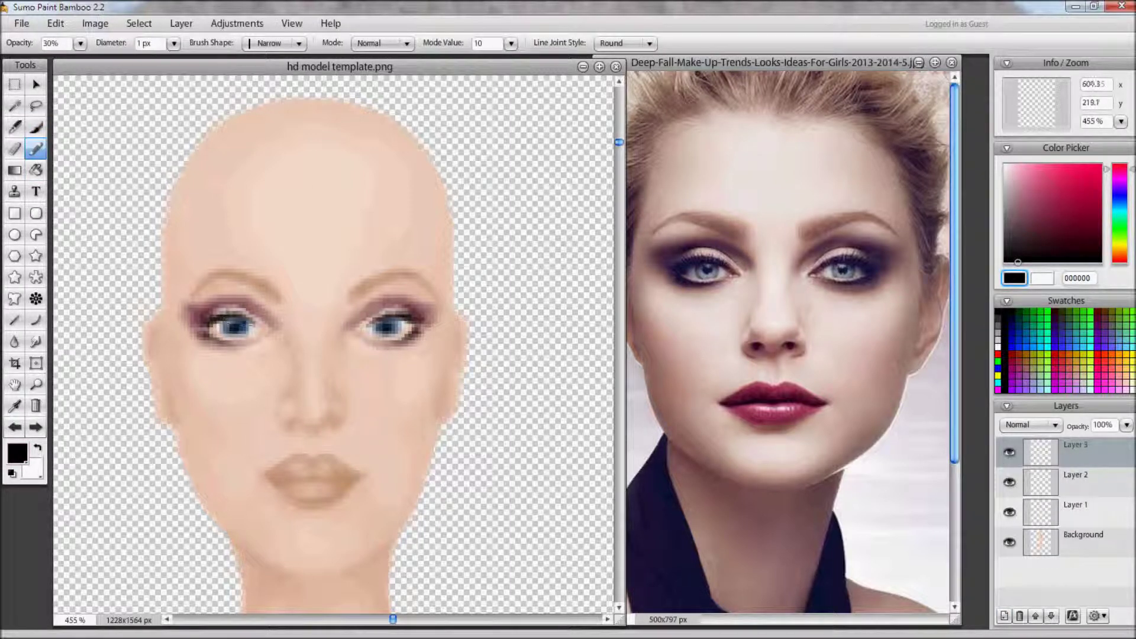
{"action": "left_click", "coordinate": [81, 43]}
{"action": "left_click_drag", "start_coordinate": [50, 60], "coordinate": [64, 60]}
{"action": "left_click_drag", "start_coordinate": [222, 325], "coordinate": [246, 325]}
{"action": "left_click", "coordinate": [11, 428]}
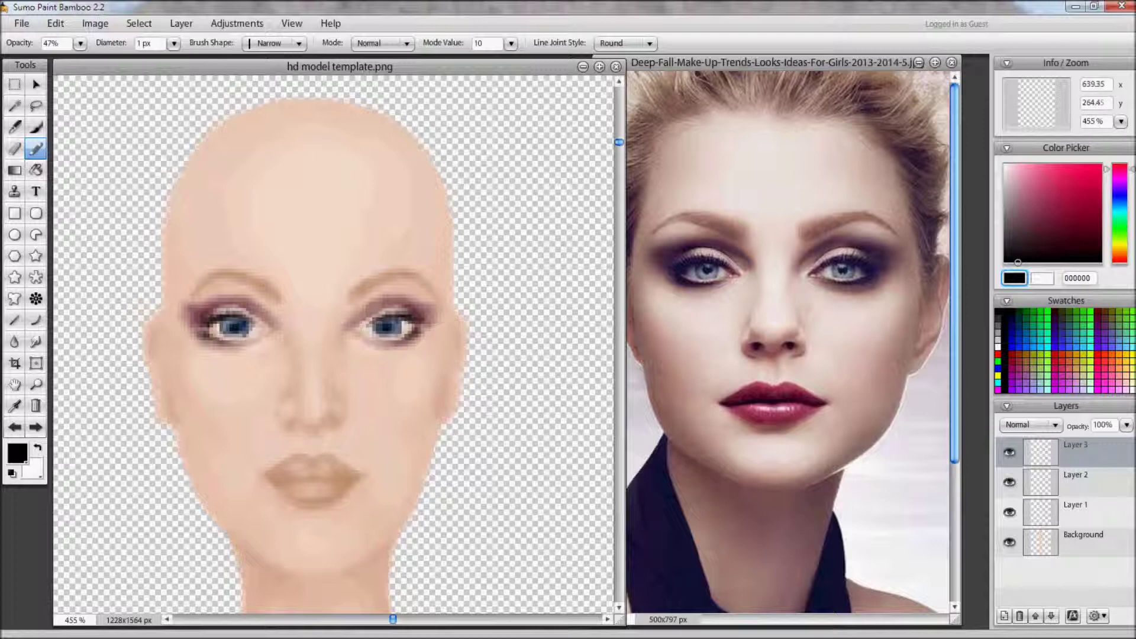
{"action": "left_click_drag", "start_coordinate": [1004, 168], "coordinate": [1009, 173]}
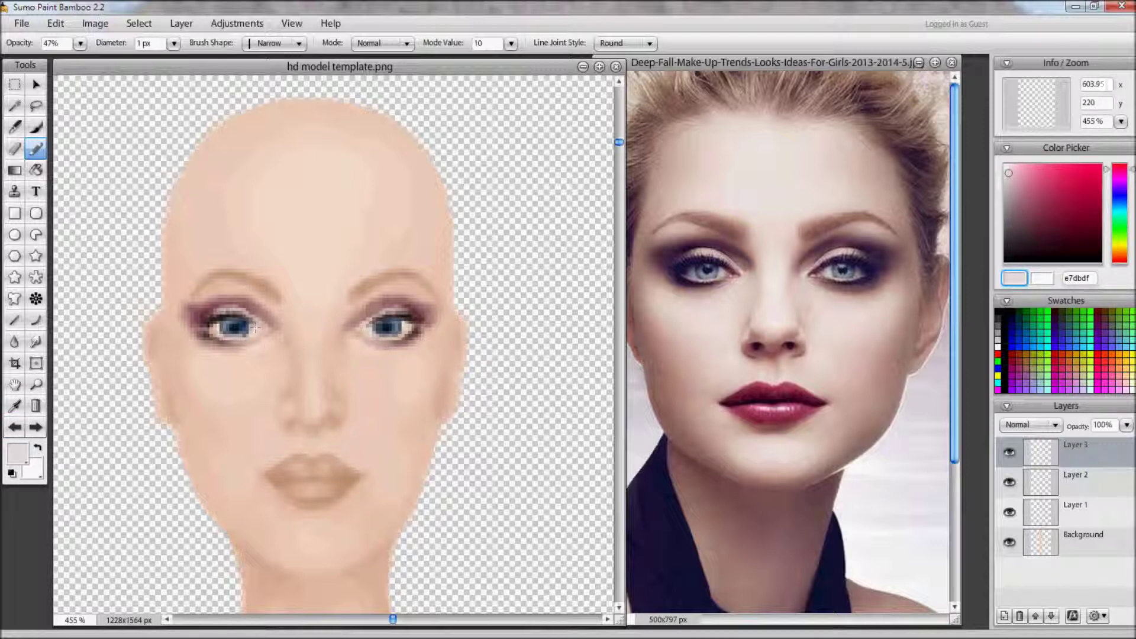
{"action": "key", "text": "d"}
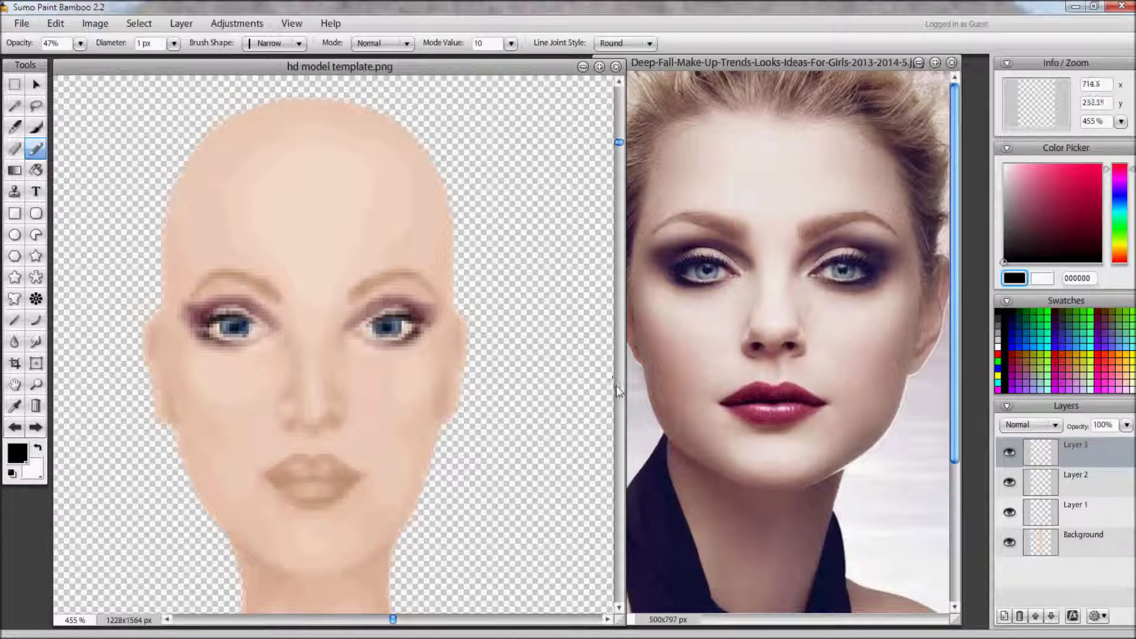
Step: Merge the two upper layers down into Layer 1 and add a new layer above it
{"action": "right_click", "coordinate": [1039, 462]}
{"action": "left_click", "coordinate": [1055, 498]}
{"action": "right_click", "coordinate": [1041, 465]}
{"action": "left_click", "coordinate": [1055, 498]}
{"action": "left_click", "coordinate": [1004, 616]}
Step: Fill the lips with berry colour 9d425e using the Air Brush 5 at 2 px, 90% opacity and 76% flow
{"action": "left_click", "coordinate": [14, 406]}
{"action": "left_click", "coordinate": [208, 408]}
{"action": "key", "text": "b"}
{"action": "key", "text": "9"}
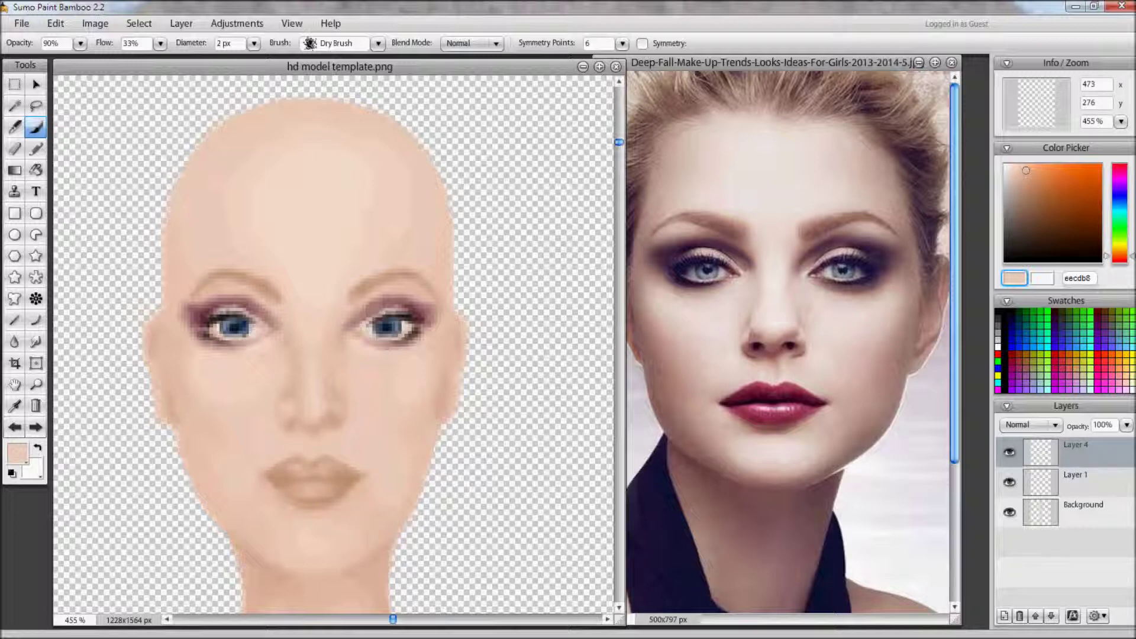
{"action": "left_click", "coordinate": [1119, 170]}
{"action": "left_click_drag", "start_coordinate": [1046, 210], "coordinate": [1060, 203]}
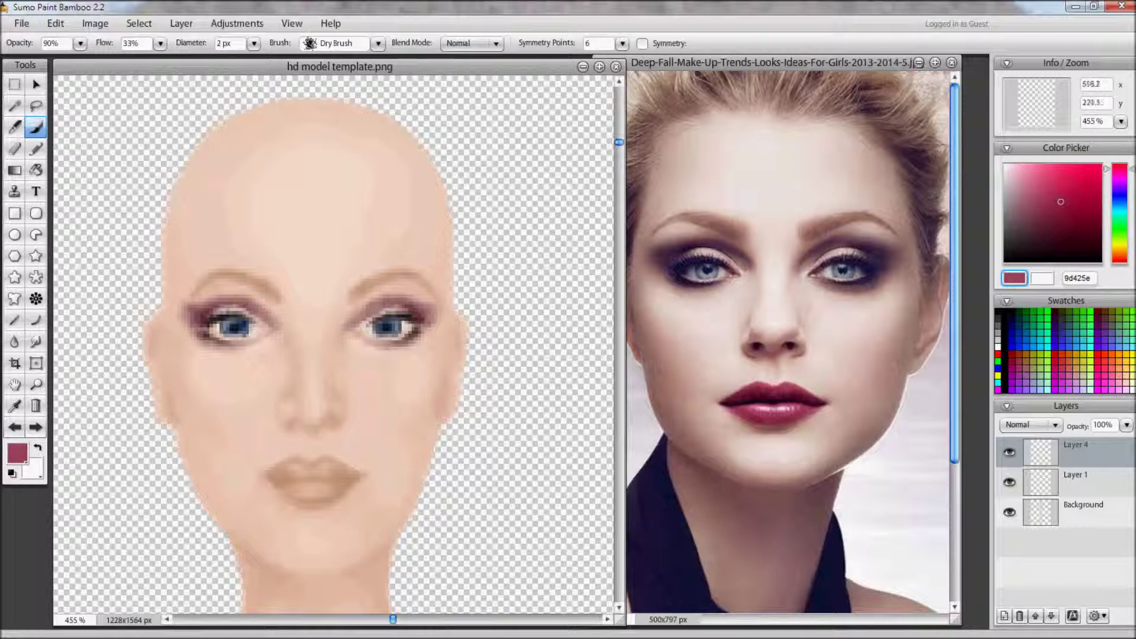
{"action": "left_click_drag", "start_coordinate": [299, 496], "coordinate": [327, 495]}
{"action": "left_click_drag", "start_coordinate": [160, 45], "coordinate": [164, 59]}
{"action": "mouse_move", "coordinate": [309, 498]}
{"action": "left_mouse_down"}
{"action": "mouse_move", "coordinate": [353, 478]}
{"action": "mouse_move", "coordinate": [333, 466]}
{"action": "mouse_move", "coordinate": [274, 468]}
{"action": "mouse_move", "coordinate": [270, 477]}
{"action": "mouse_move", "coordinate": [343, 478]}
{"action": "mouse_move", "coordinate": [285, 486]}
{"action": "mouse_move", "coordinate": [325, 487]}
{"action": "left_mouse_up"}
{"action": "left_click", "coordinate": [377, 43]}
{"action": "left_click", "coordinate": [245, 116]}
{"action": "left_click", "coordinate": [378, 45]}
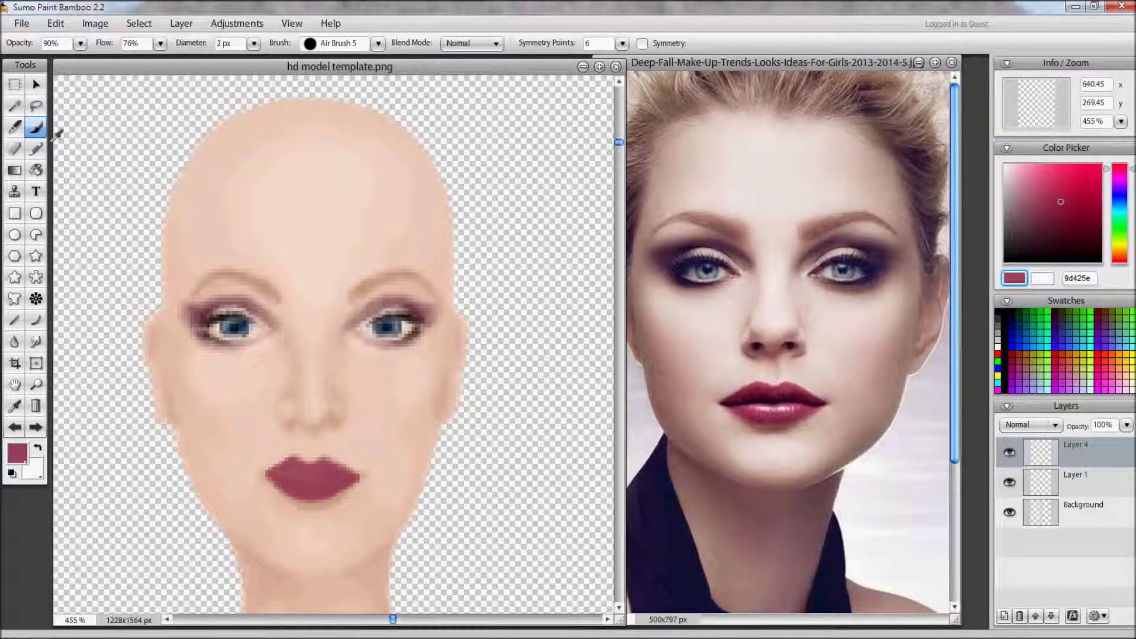
Step: Even out the lip fill with 9d425d and clean its outline with sampled skin tones e6c2ab, eecdba and e0bda8
{"action": "left_click", "coordinate": [193, 398], "text": "alt"}
{"action": "left_click", "coordinate": [35, 84]}
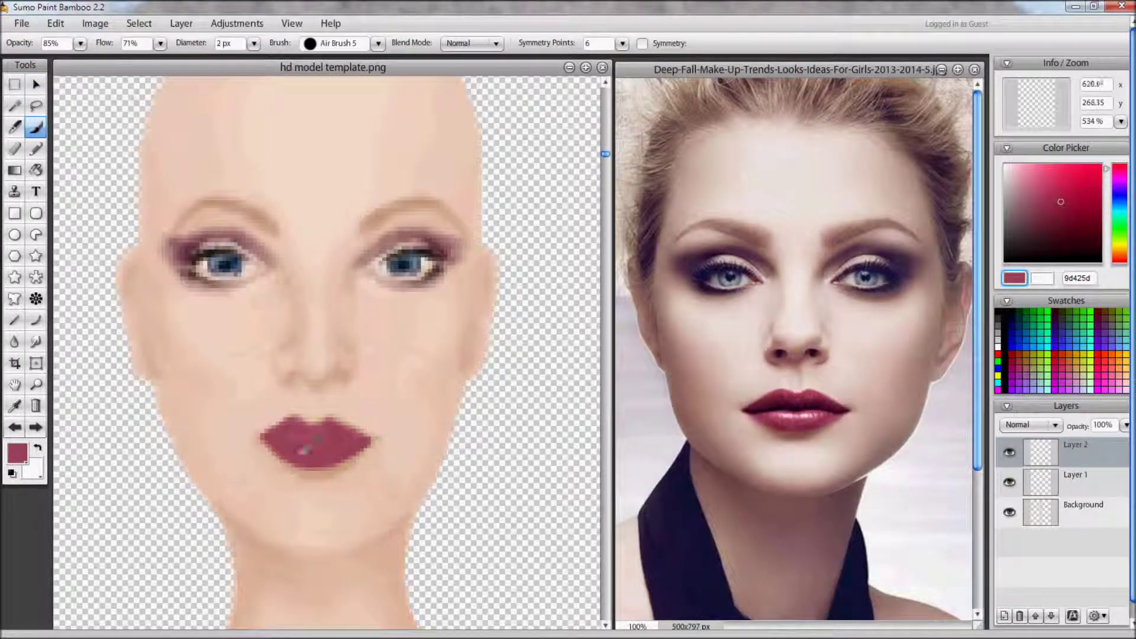
{"action": "mouse_move", "coordinate": [304, 449]}
{"action": "left_mouse_down"}
{"action": "mouse_move", "coordinate": [341, 440]}
{"action": "mouse_move", "coordinate": [336, 425]}
{"action": "mouse_move", "coordinate": [304, 429]}
{"action": "mouse_move", "coordinate": [347, 438]}
{"action": "left_mouse_up"}
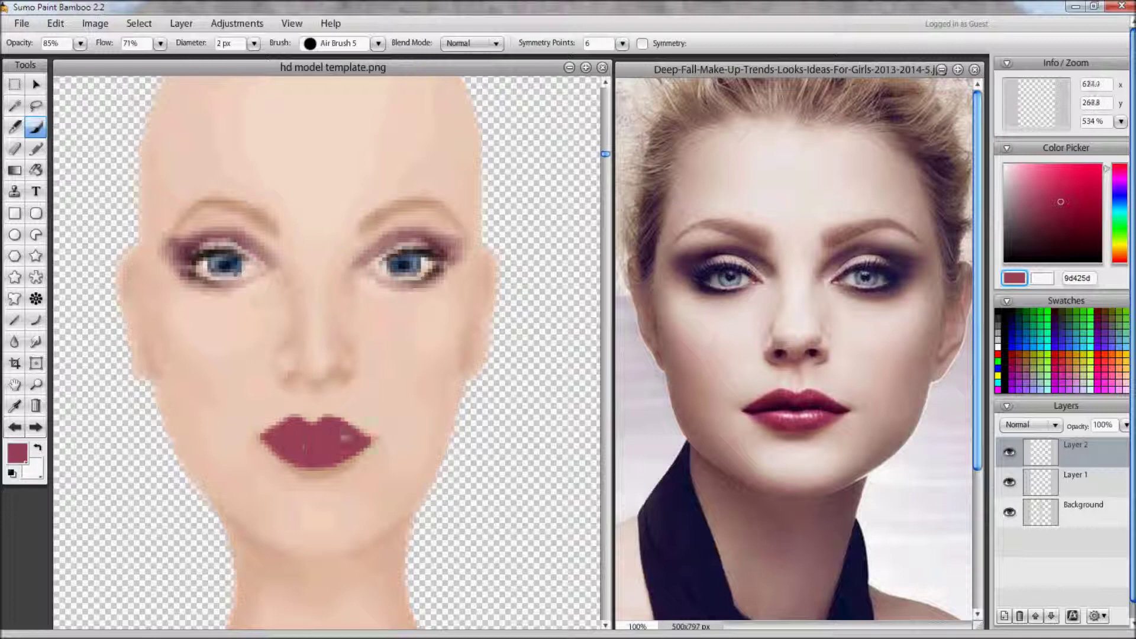
{"action": "left_click", "coordinate": [297, 472], "text": "alt"}
{"action": "mouse_move", "coordinate": [358, 458]}
{"action": "left_mouse_down"}
{"action": "mouse_move", "coordinate": [337, 476]}
{"action": "mouse_move", "coordinate": [287, 467]}
{"action": "left_mouse_up"}
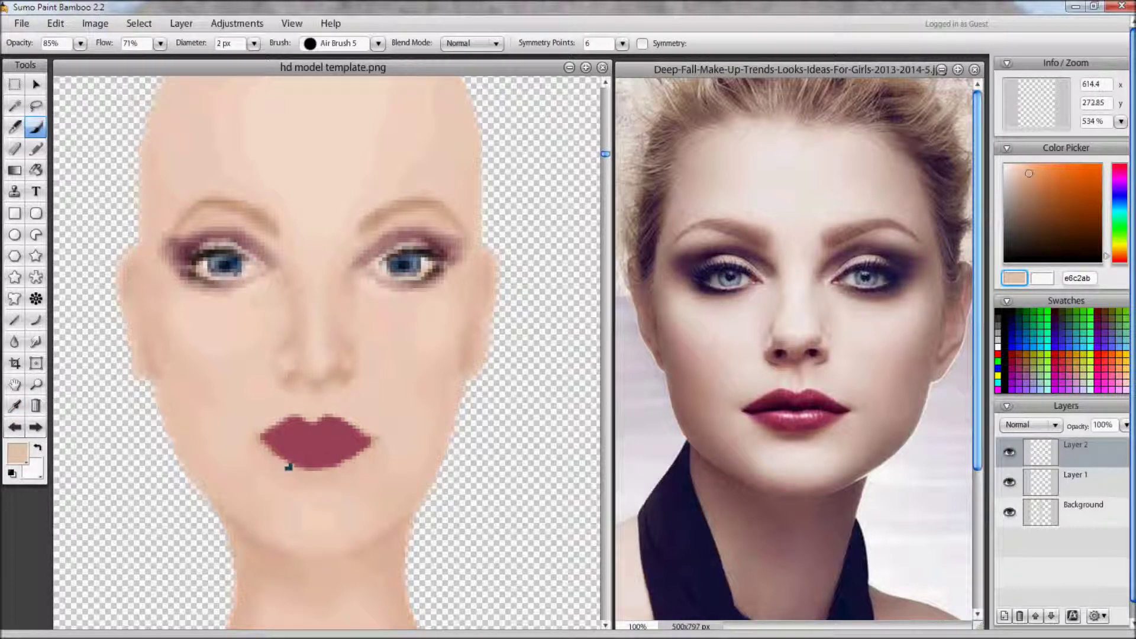
{"action": "left_click_drag", "start_coordinate": [270, 427], "coordinate": [299, 414]}
{"action": "key", "text": "alt"}
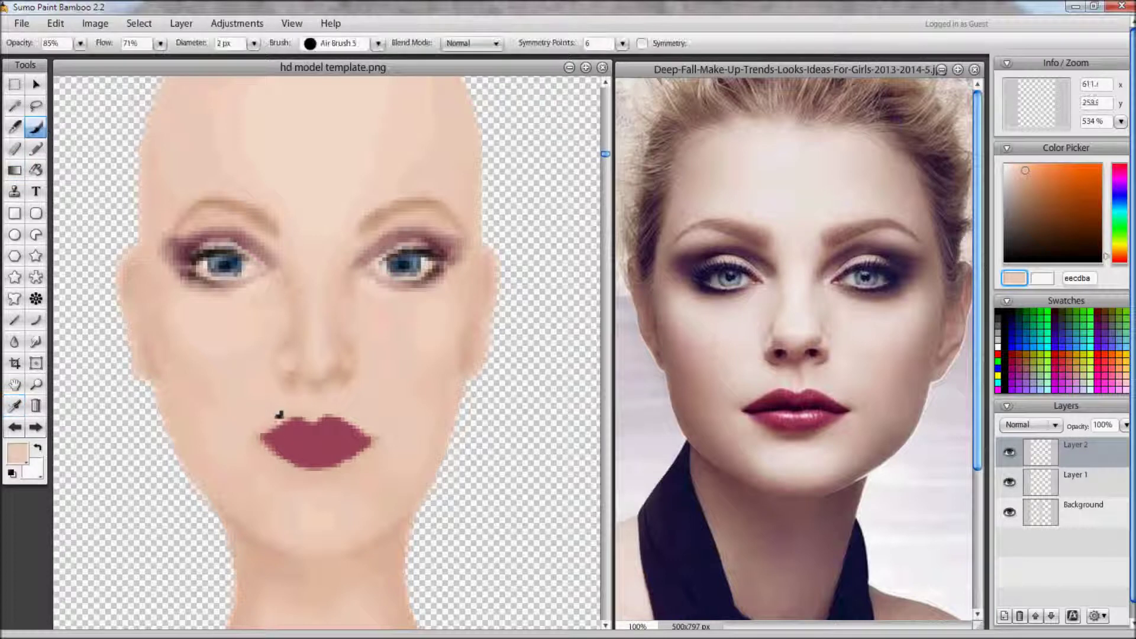
{"action": "left_click", "coordinate": [301, 450], "text": "alt"}
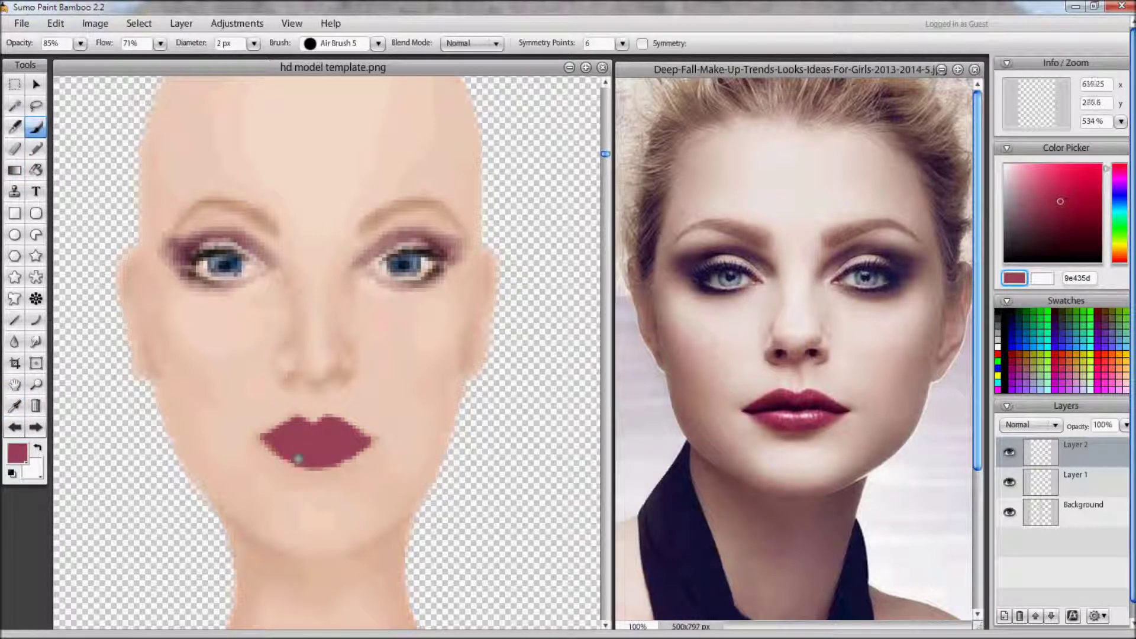
{"action": "key", "text": "alt"}
{"action": "left_click", "coordinate": [266, 448], "text": "alt"}
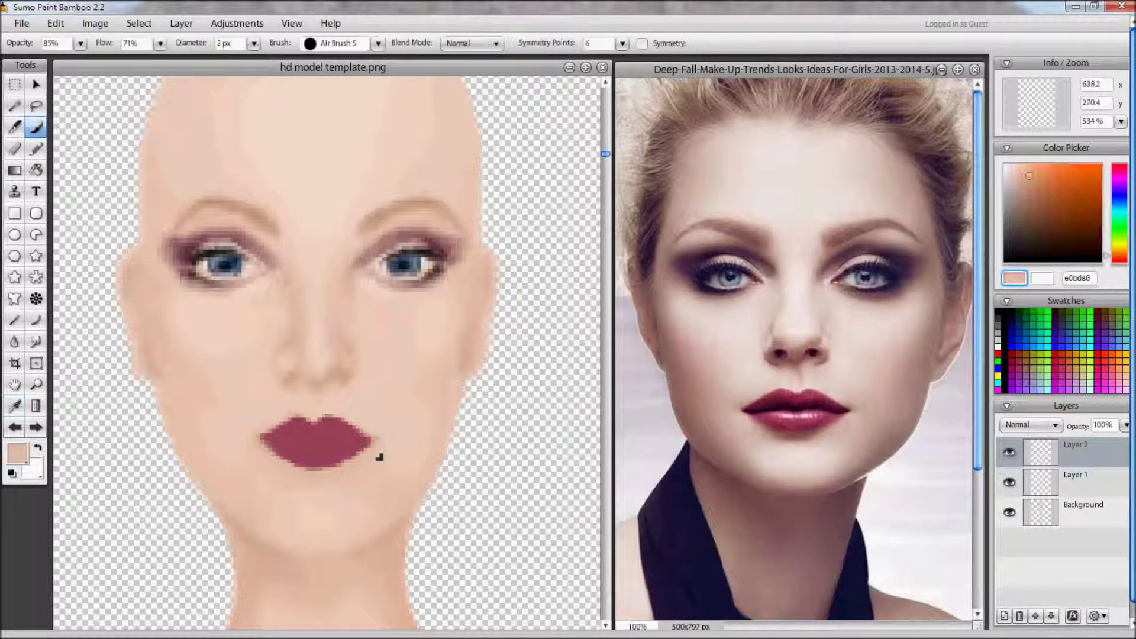
{"action": "left_click", "coordinate": [312, 443], "text": "alt"}
Step: Sharpen the corners of the mouth with 1 px Round strokes at 100% opacity, using 9c415c and skin tone e4bea9
{"action": "key", "text": "p"}
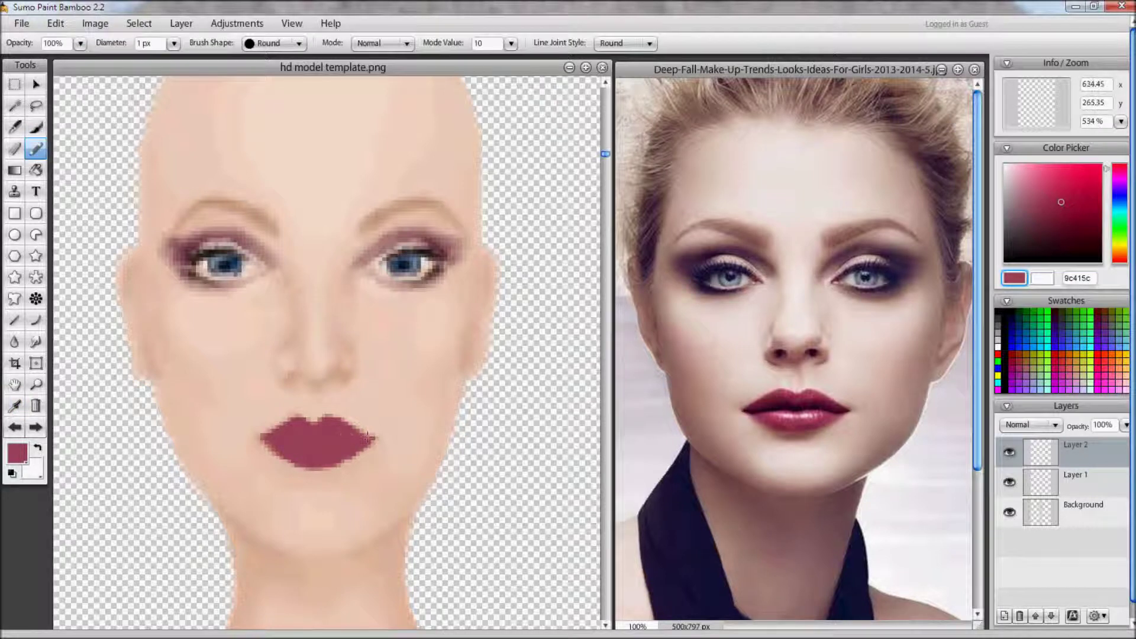
{"action": "left_click", "coordinate": [266, 434], "text": "alt"}
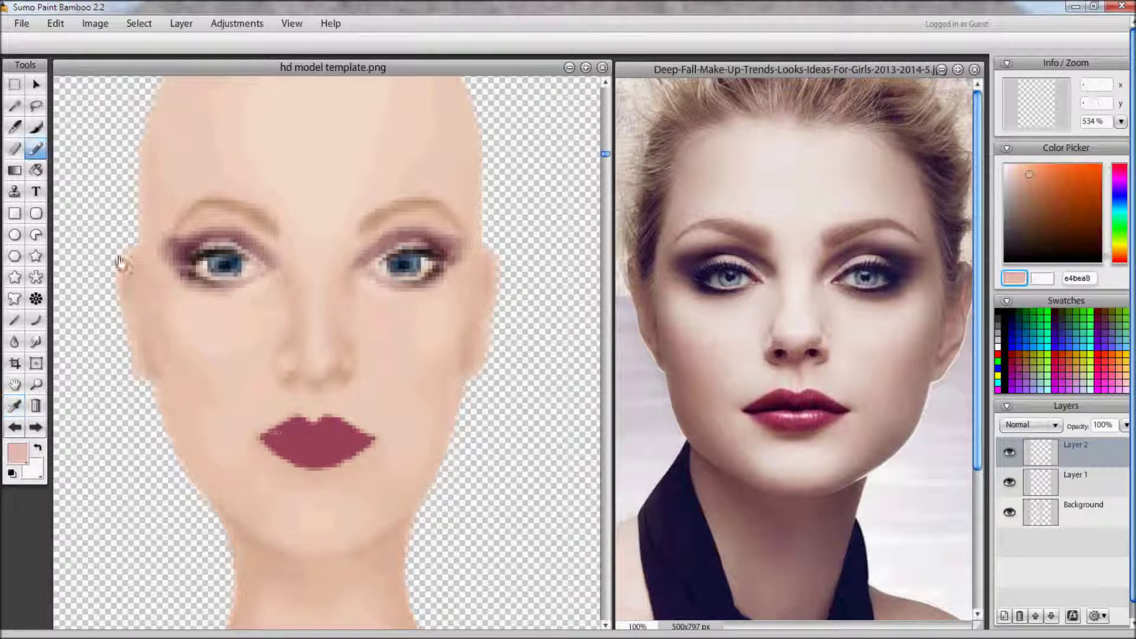
{"action": "left_click", "coordinate": [326, 439], "text": "alt"}
Step: On a new layer, shade the lips in 761f39 with the Air Brush 5 at 1 px and 28% opacity
{"action": "key", "text": "b"}
{"action": "left_click", "coordinate": [1076, 217]}
{"action": "left_click", "coordinate": [254, 43]}
{"action": "left_click_drag", "start_coordinate": [209, 62], "coordinate": [206, 62]}
{"action": "left_click", "coordinate": [80, 43]}
{"action": "left_click_drag", "start_coordinate": [89, 60], "coordinate": [52, 60]}
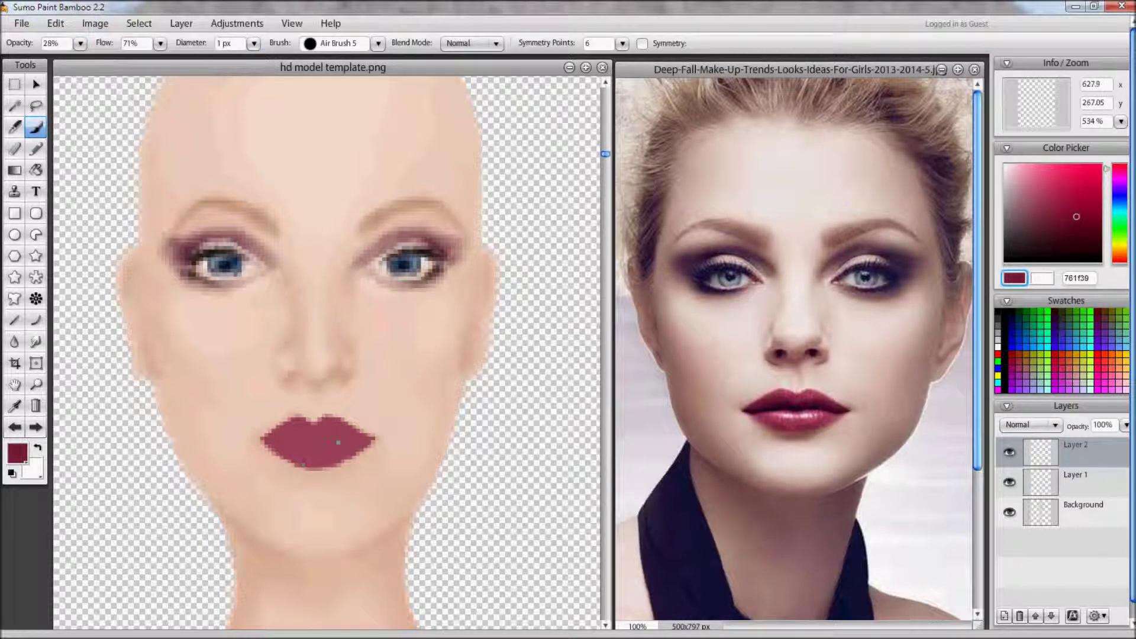
{"action": "left_click", "coordinate": [1004, 615]}
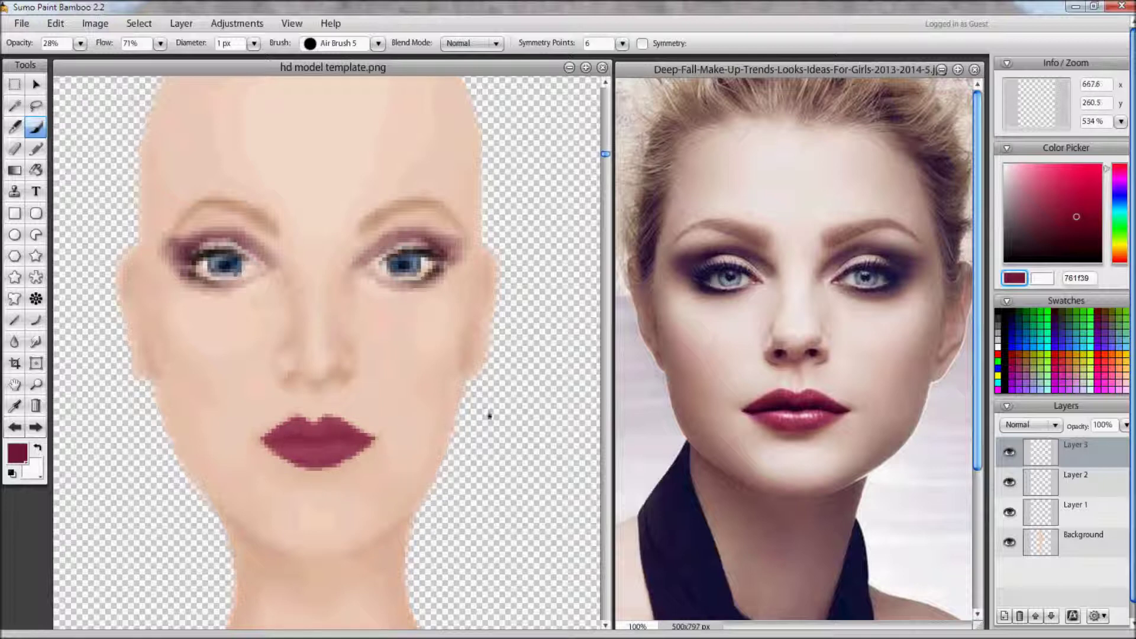
Step: Draw the line between the lips in black and 41101f with 1 px Narrow strokes at 22% opacity
{"action": "left_click", "coordinate": [1064, 262]}
{"action": "left_click", "coordinate": [35, 148]}
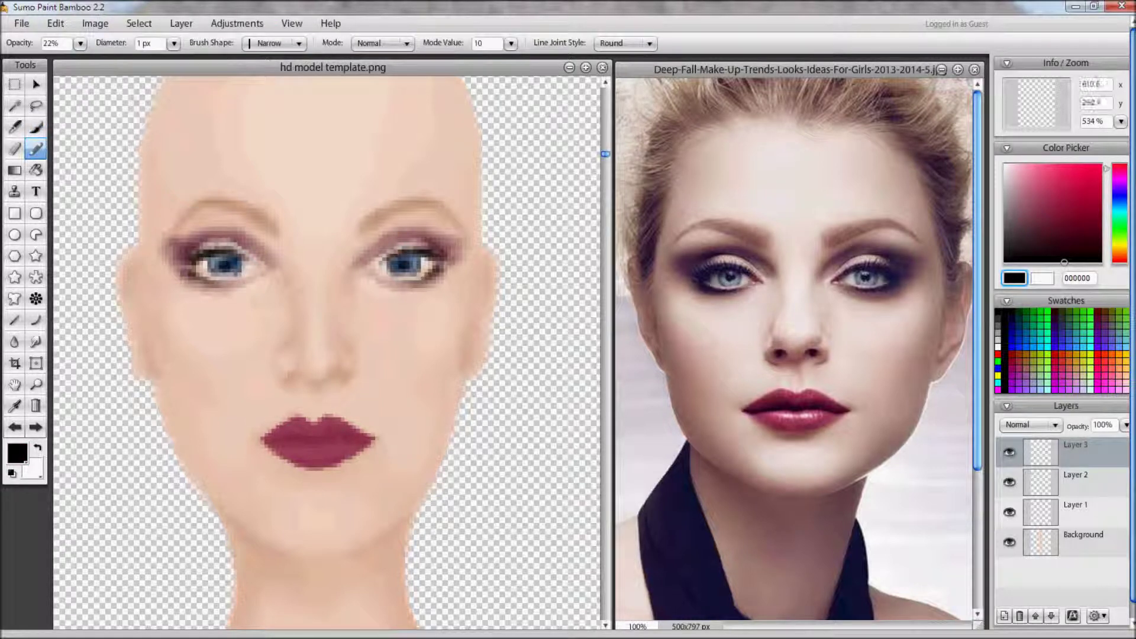
{"action": "left_click_drag", "start_coordinate": [338, 439], "coordinate": [367, 439]}
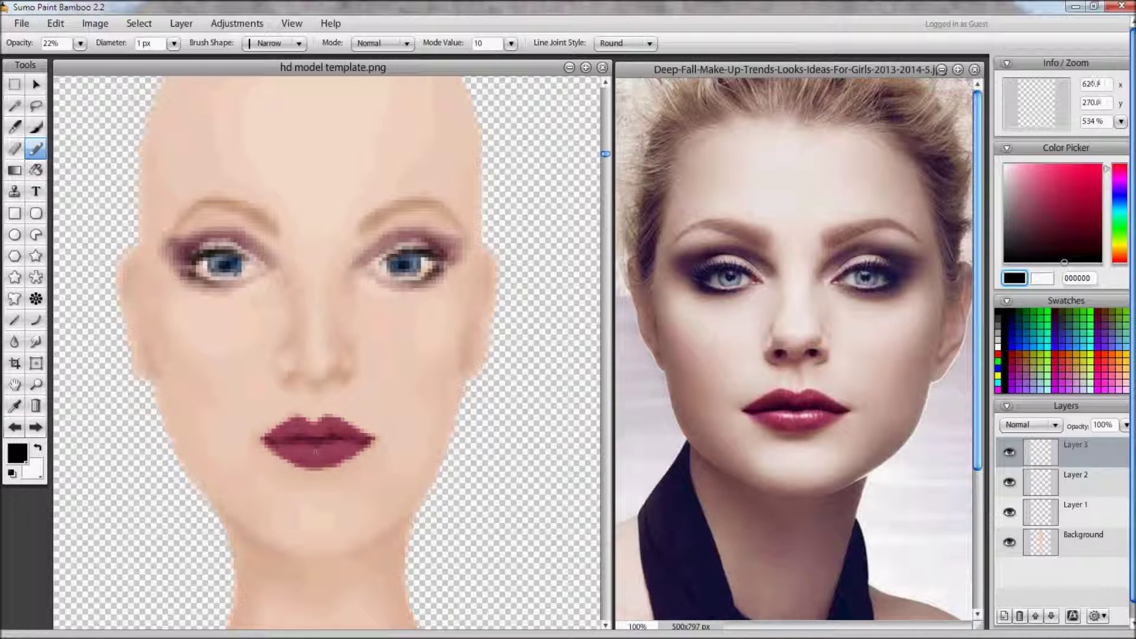
{"action": "left_click", "coordinate": [1076, 237]}
{"action": "left_click_drag", "start_coordinate": [289, 438], "coordinate": [325, 438]}
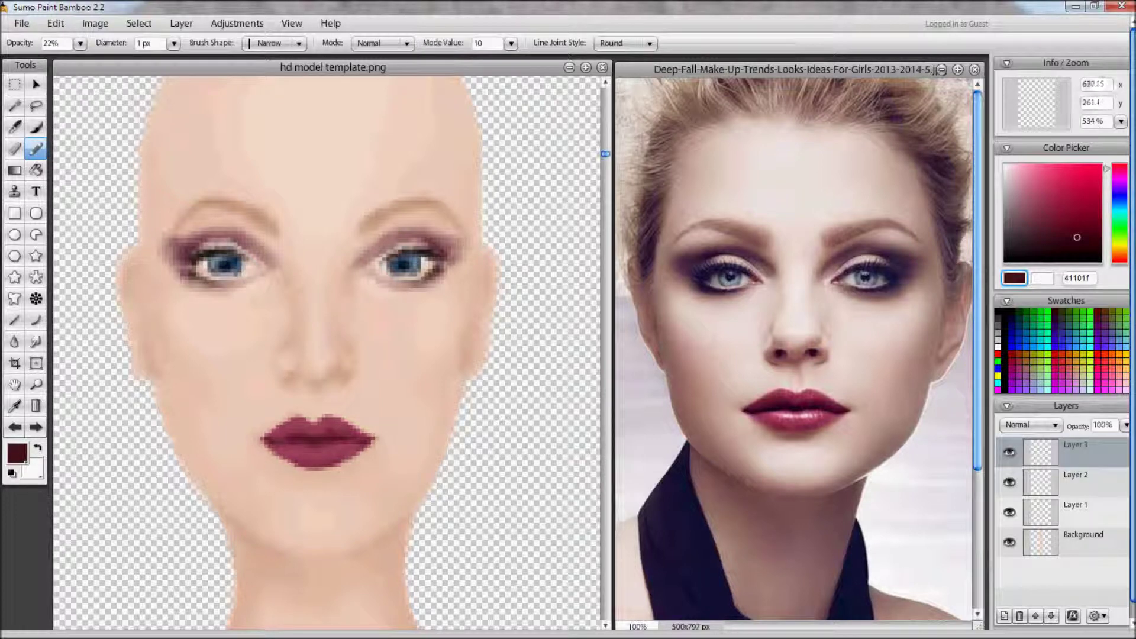
Step: Add white gloss highlights to the lips with 1 px Narrow strokes, redoing them at opacity reduced to 13%
{"action": "left_click", "coordinate": [1004, 164]}
{"action": "left_click_drag", "start_coordinate": [303, 448], "coordinate": [339, 447]}
{"action": "mouse_move", "coordinate": [303, 414]}
{"action": "left_mouse_down"}
{"action": "mouse_move", "coordinate": [317, 424]}
{"action": "mouse_move", "coordinate": [312, 455]}
{"action": "mouse_move", "coordinate": [308, 416]}
{"action": "left_mouse_up"}
{"action": "left_click", "coordinate": [13, 427]}
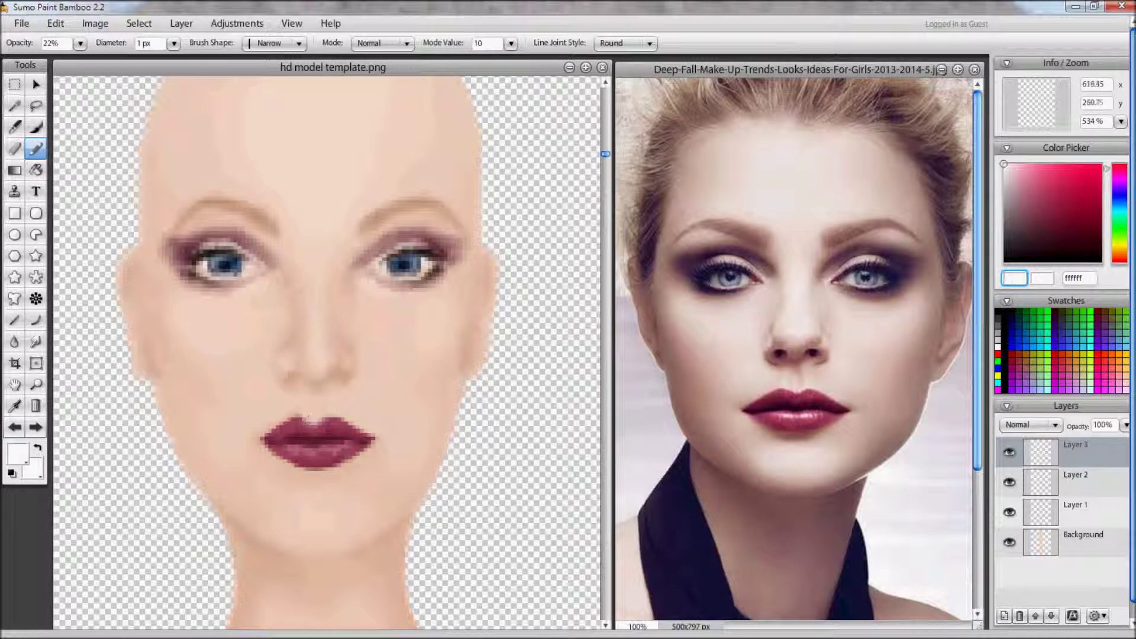
{"action": "left_click", "coordinate": [13, 427]}
{"action": "left_click_drag", "start_coordinate": [81, 43], "coordinate": [64, 61]}
{"action": "left_click_drag", "start_coordinate": [300, 445], "coordinate": [327, 450]}
{"action": "left_click", "coordinate": [13, 431]}
{"action": "left_click_drag", "start_coordinate": [318, 450], "coordinate": [339, 448]}
{"action": "left_click_drag", "start_coordinate": [81, 43], "coordinate": [57, 58]}
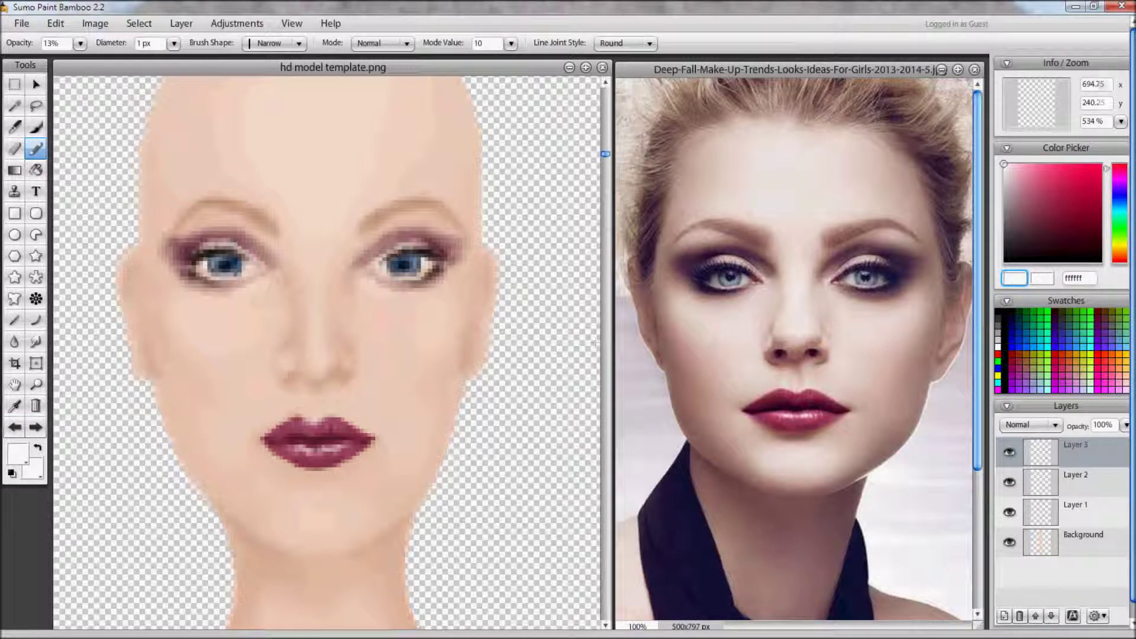
Step: Select the lips with the Lasso and try deleting the selected area, reverting the change
{"action": "left_click", "coordinate": [36, 107]}
{"action": "mouse_move", "coordinate": [375, 431]}
{"action": "left_mouse_down"}
{"action": "mouse_move", "coordinate": [302, 406]}
{"action": "mouse_move", "coordinate": [268, 437]}
{"action": "mouse_move", "coordinate": [331, 467]}
{"action": "mouse_move", "coordinate": [372, 434]}
{"action": "left_mouse_up"}
{"action": "key", "text": "Delete"}
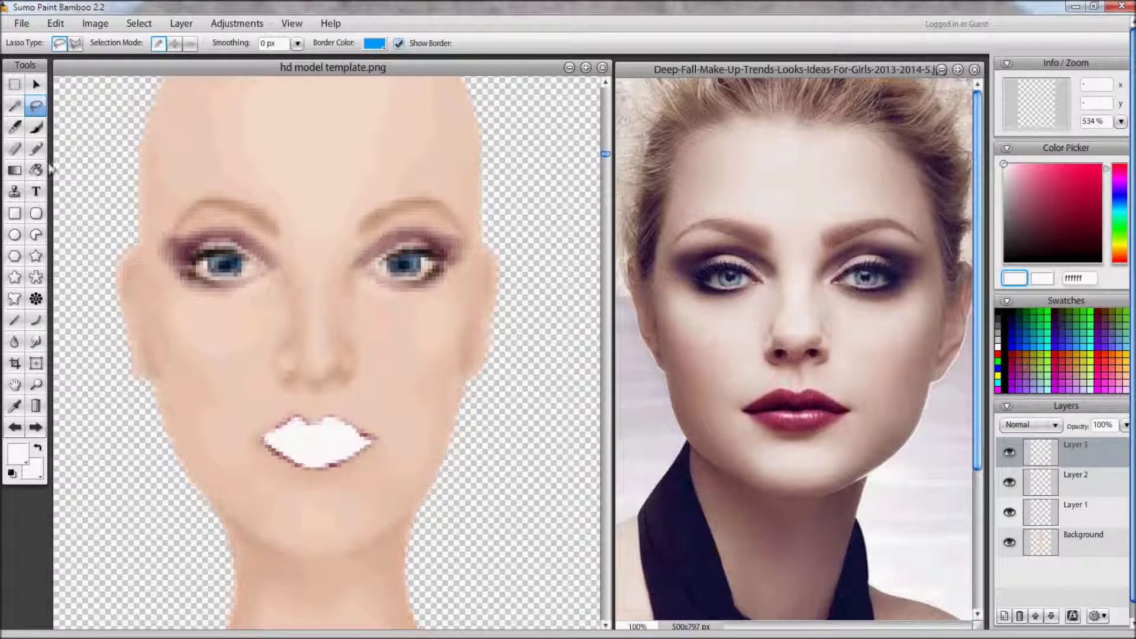
{"action": "left_click", "coordinate": [236, 23]}
{"action": "left_click", "coordinate": [255, 83]}
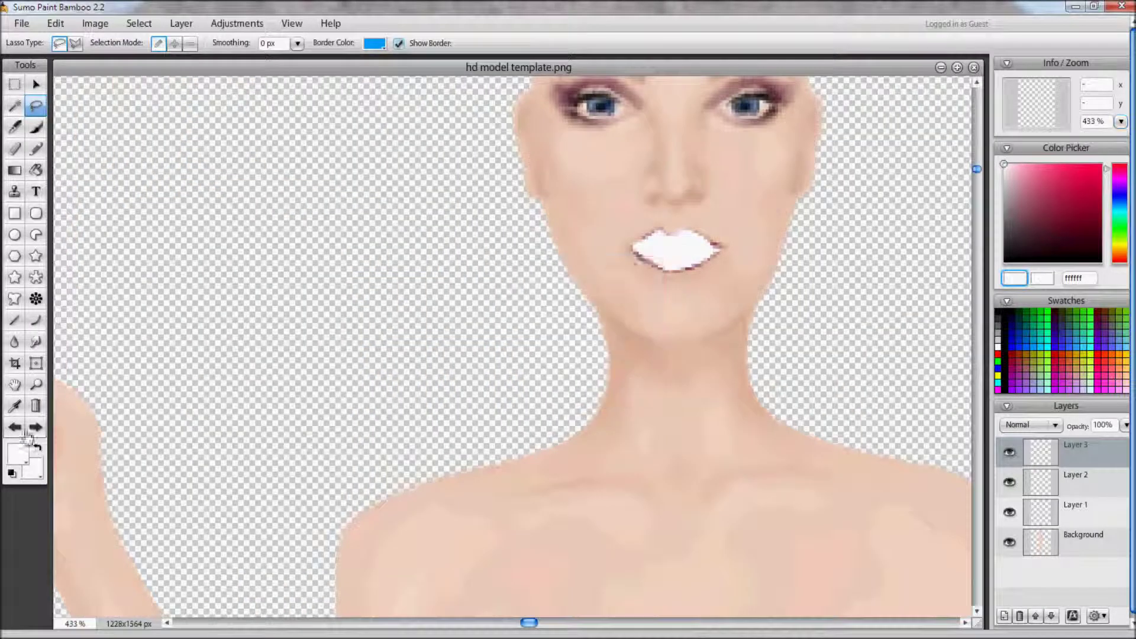
{"action": "key", "text": "ctrl+z"}
{"action": "key", "text": "ctrl+y"}
Step: Hide the lasso selection border and try an image adjustment on the lips
{"action": "left_click", "coordinate": [399, 44]}
{"action": "scroll", "coordinate": [402, 177], "scroll_direction": "up", "scroll_amount": 2}
{"action": "left_click", "coordinate": [237, 24]}
{"action": "left_click", "coordinate": [255, 83]}
{"action": "left_click_drag", "start_coordinate": [568, 265], "coordinate": [409, 269]}
{"action": "mouse_move", "coordinate": [408, 306]}
{"action": "left_mouse_down"}
{"action": "mouse_move", "coordinate": [394, 314]}
{"action": "mouse_move", "coordinate": [419, 308]}
{"action": "left_mouse_up"}
{"action": "left_click", "coordinate": [468, 391]}
{"action": "left_click_drag", "start_coordinate": [529, 622], "coordinate": [640, 625]}
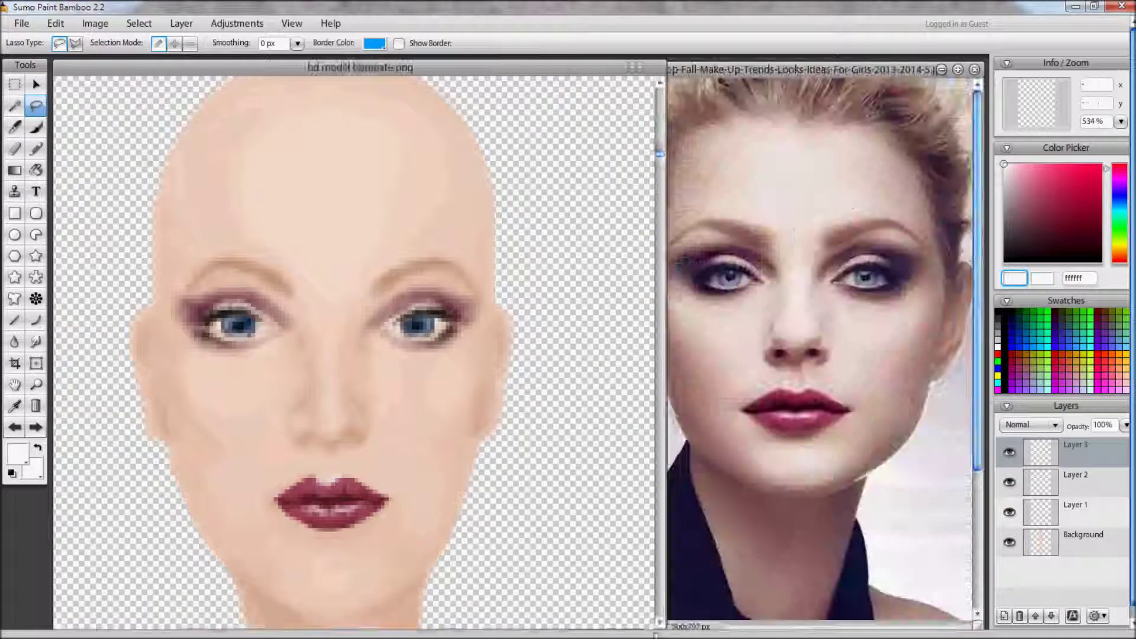
Step: Refine the upper lip's cupid's bow with sampled skin tone ebc8b3 and lip colour 9e425c
{"action": "key", "text": "i"}
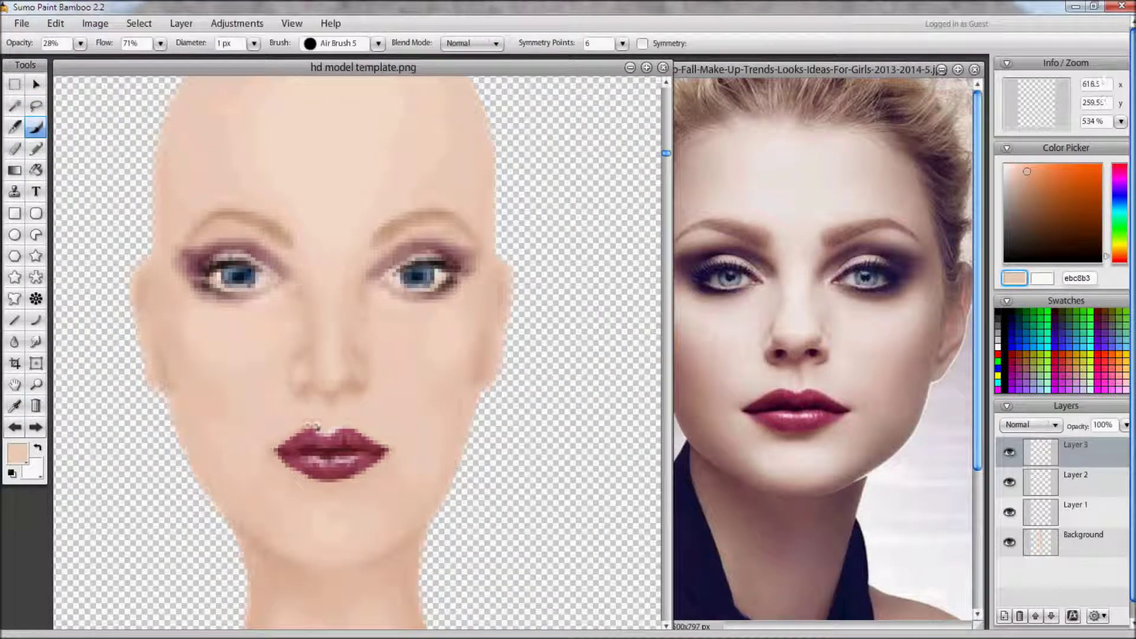
{"action": "left_click", "coordinate": [327, 429]}
{"action": "key", "text": "p"}
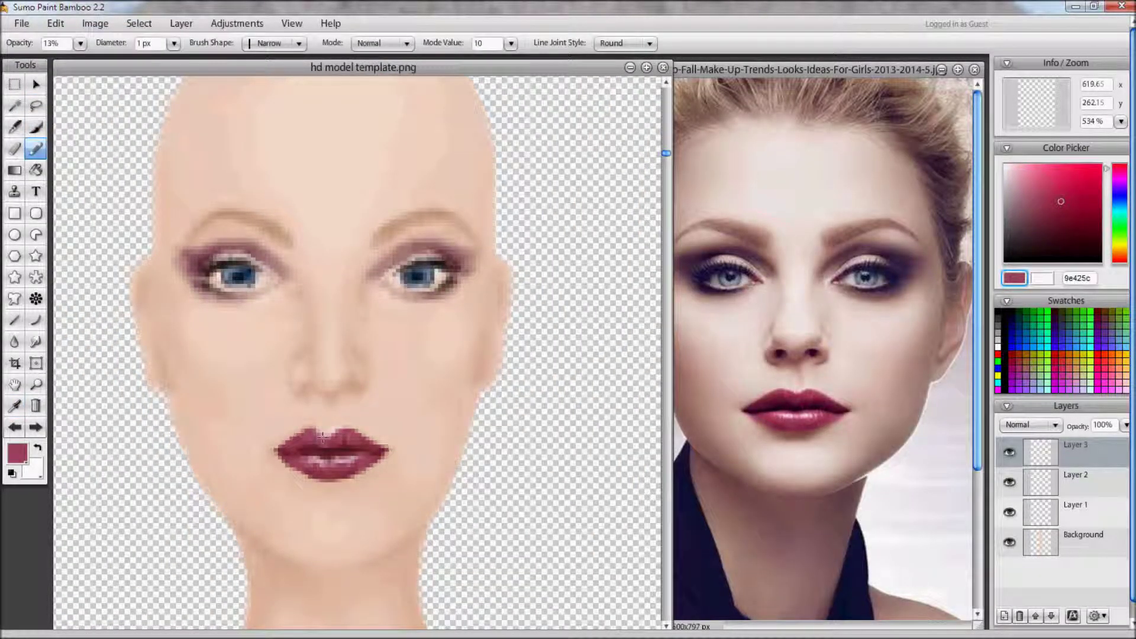
{"action": "left_click", "coordinate": [15, 427]}
{"action": "left_click", "coordinate": [37, 427]}
Step: On a new layer, define the underside of the nose in c2977d with 1 px Narrow strokes at 63% opacity
{"action": "left_click", "coordinate": [15, 406]}
{"action": "left_click", "coordinate": [328, 375]}
{"action": "left_click", "coordinate": [1038, 187]}
{"action": "left_click", "coordinate": [1004, 616]}
{"action": "left_click", "coordinate": [35, 127]}
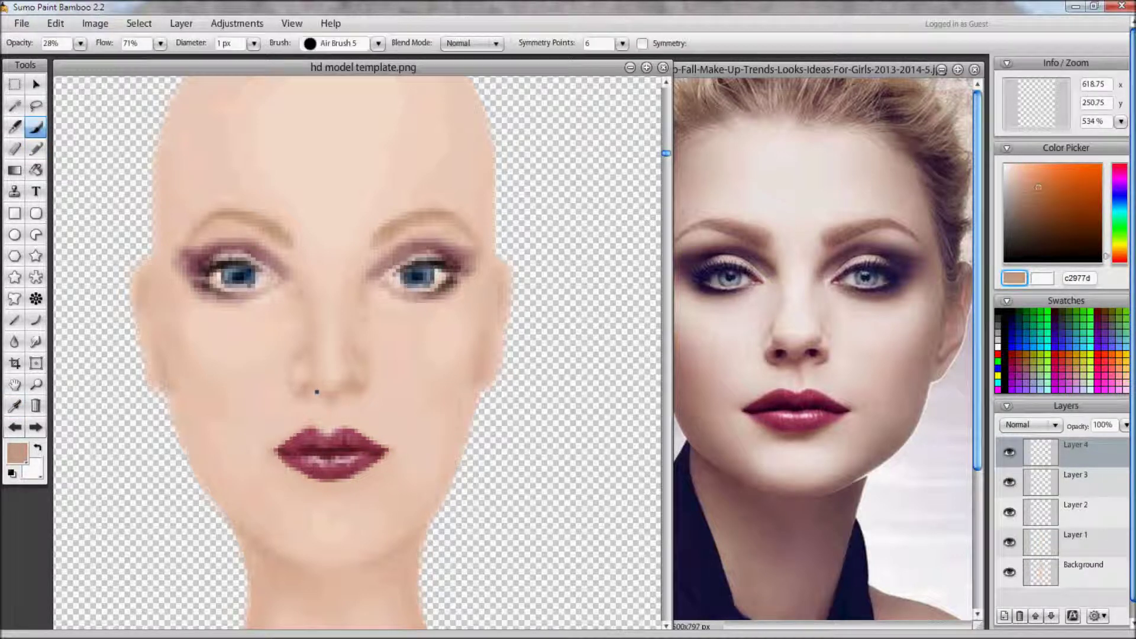
{"action": "left_click", "coordinate": [36, 148]}
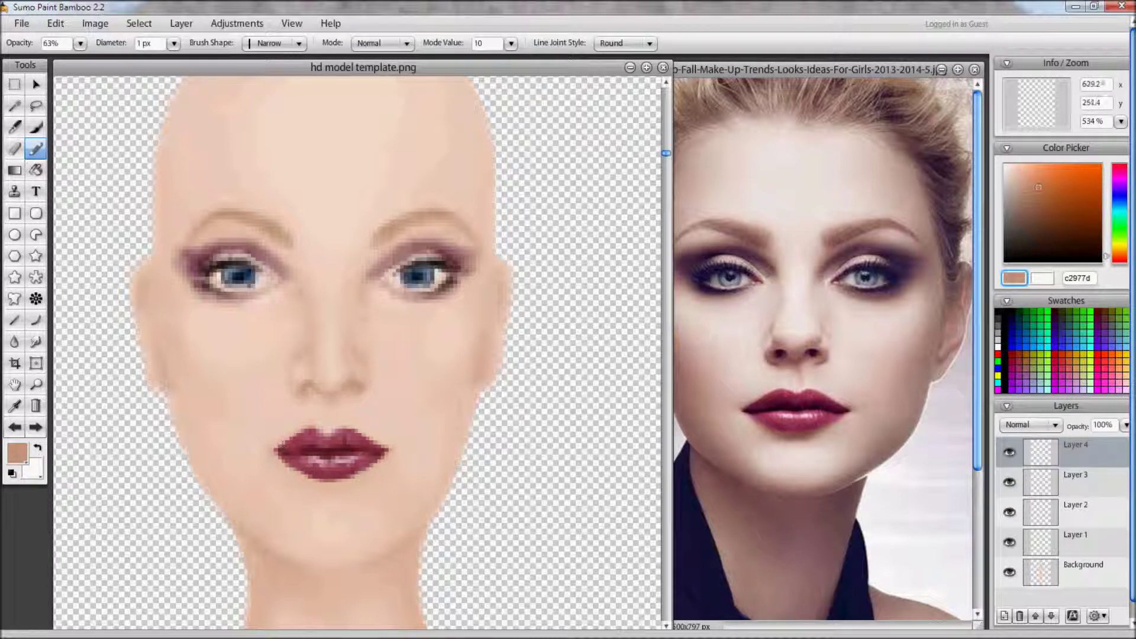
Step: Fill in both eyebrows with brown b18d78 using 1 px Narrow strokes at 25% opacity
{"action": "left_click", "coordinate": [1036, 206]}
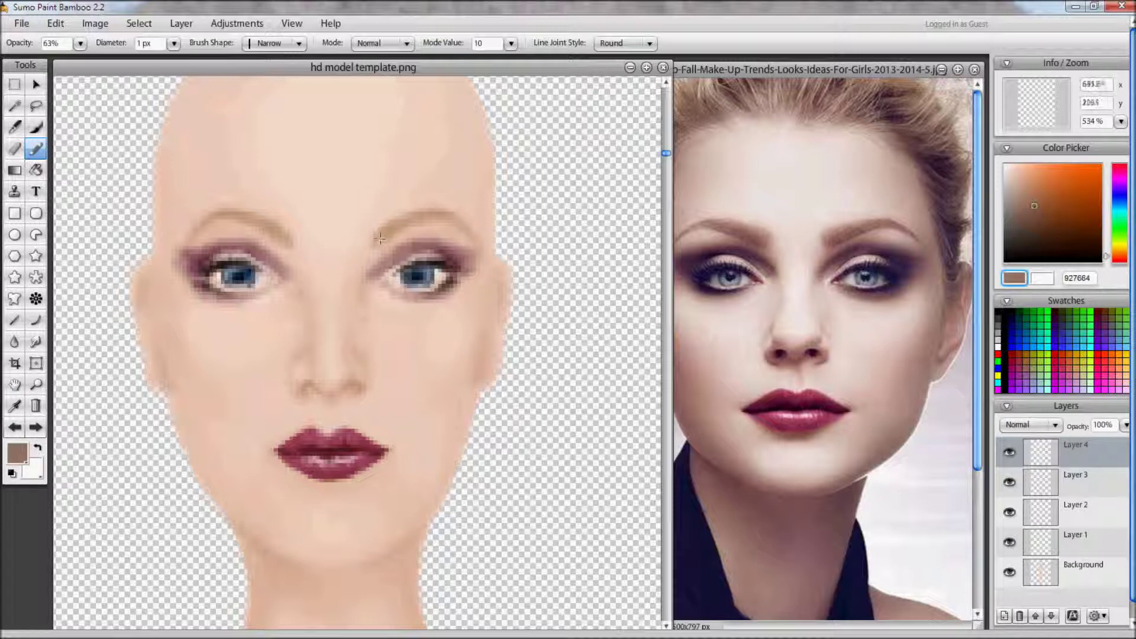
{"action": "mouse_move", "coordinate": [379, 238]}
{"action": "left_mouse_down"}
{"action": "mouse_move", "coordinate": [432, 221]}
{"action": "mouse_move", "coordinate": [462, 228]}
{"action": "mouse_move", "coordinate": [417, 218]}
{"action": "mouse_move", "coordinate": [380, 229]}
{"action": "left_mouse_up"}
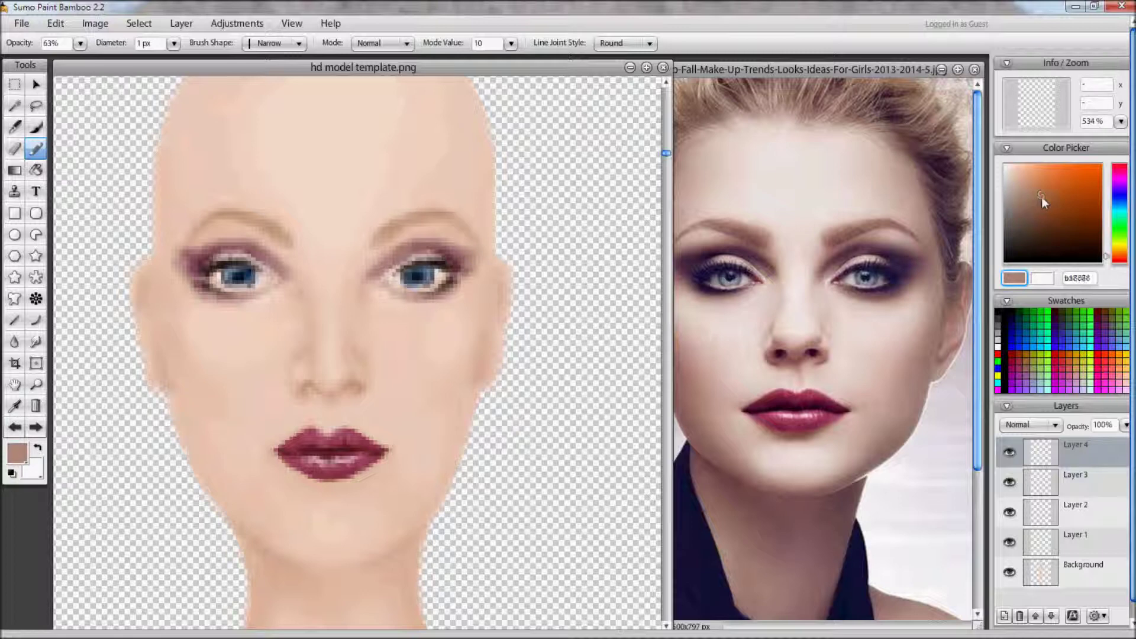
{"action": "left_click", "coordinate": [80, 43]}
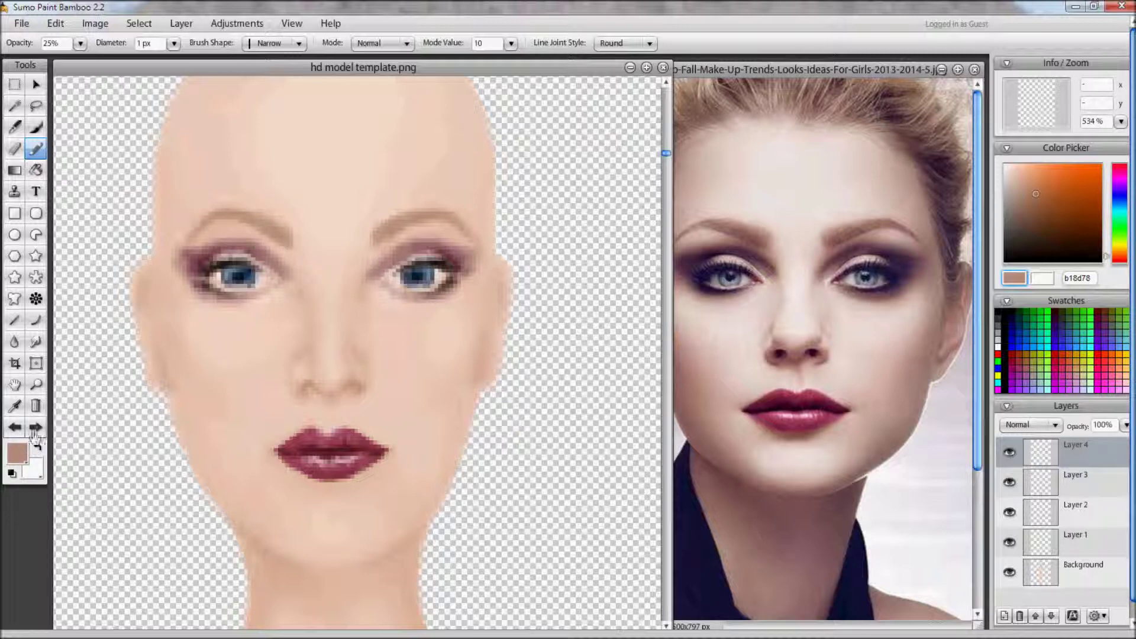
Step: Clean the eyebrow edges with sampled skin tone e2b9a0 and refine the brows with bf9983 at 67% opacity
{"action": "key", "text": "i"}
{"action": "left_click", "coordinate": [177, 234]}
{"action": "key", "text": "b"}
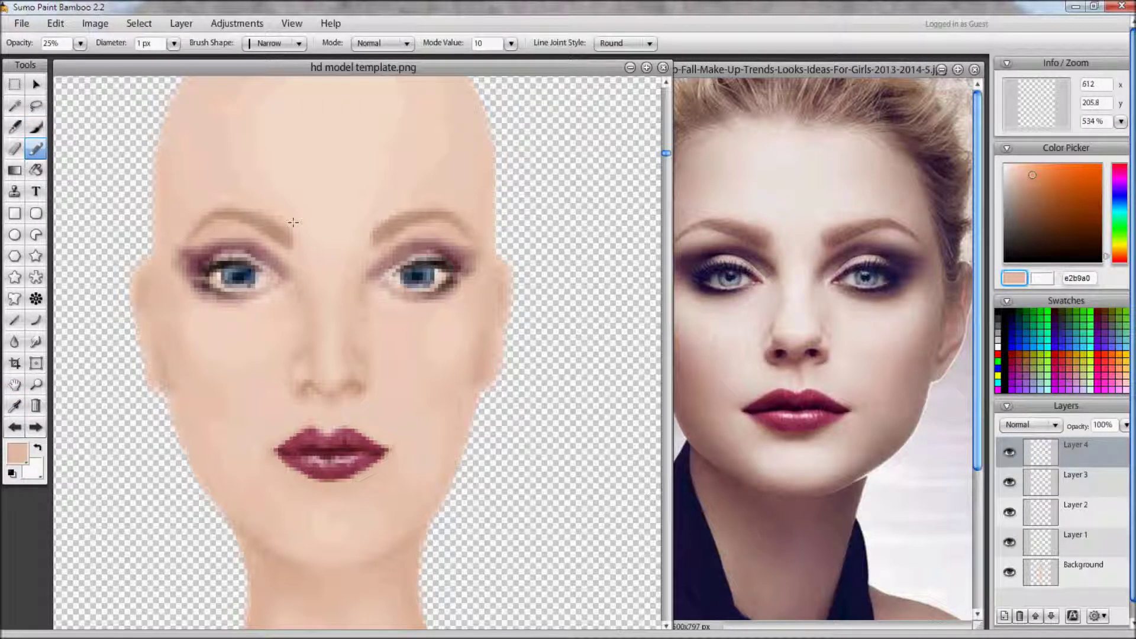
{"action": "key", "text": "i"}
{"action": "left_click", "coordinate": [381, 243]}
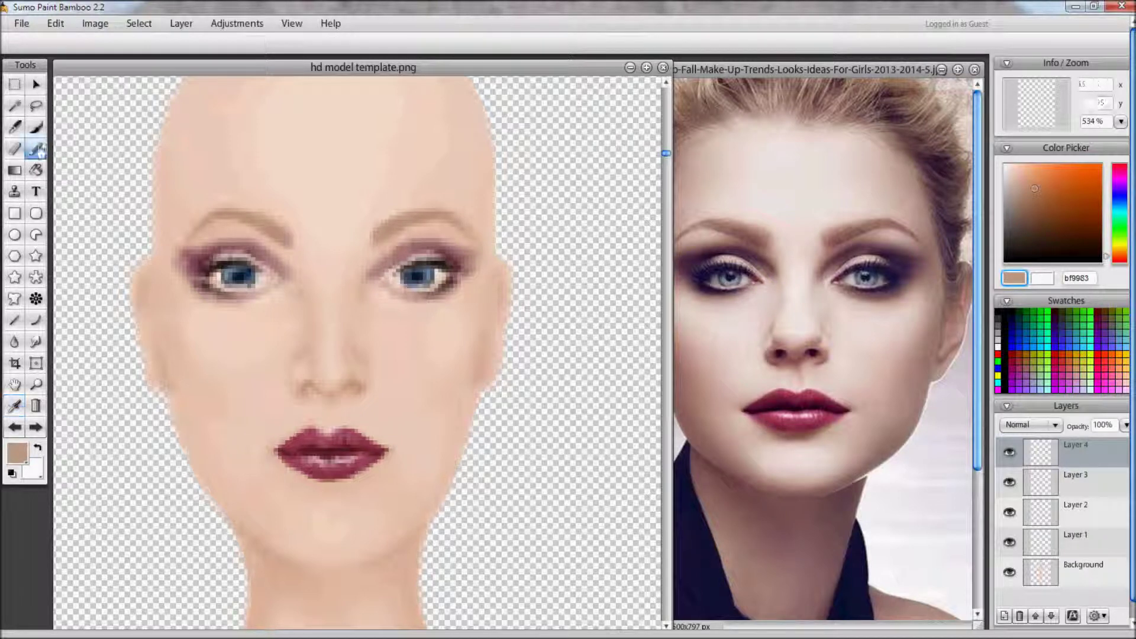
{"action": "key", "text": "b"}
{"action": "left_click", "coordinate": [81, 43]}
{"action": "left_click", "coordinate": [76, 59]}
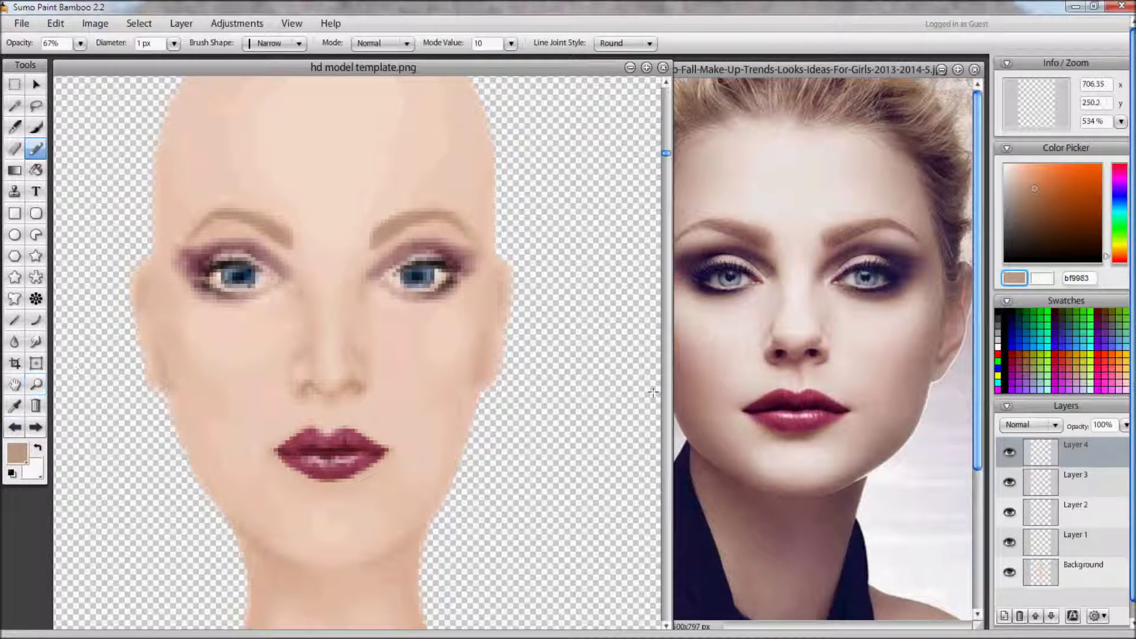
Step: On a new layer, brush pink blush dcb2c1 onto the cheeks with the Air Brush 5 at 14 px and 10% opacity
{"action": "left_click_drag", "start_coordinate": [1117, 242], "coordinate": [1117, 169]}
{"action": "left_click_drag", "start_coordinate": [1100, 208], "coordinate": [1018, 183]}
{"action": "scroll", "coordinate": [574, 412], "scroll_direction": "down", "scroll_amount": 1}
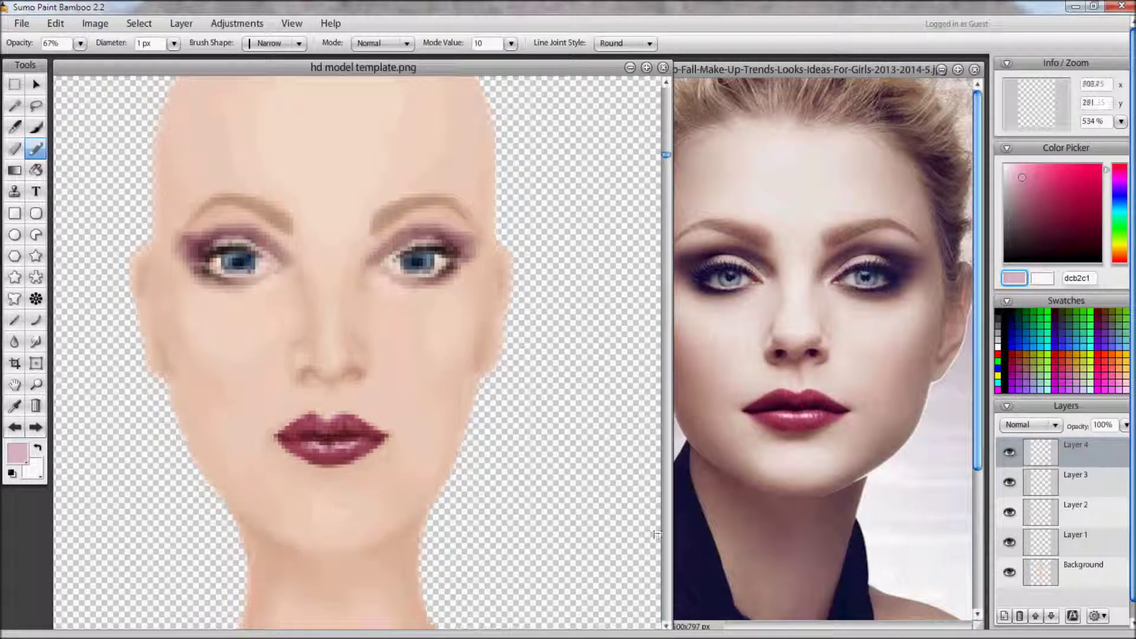
{"action": "left_click", "coordinate": [35, 126]}
{"action": "left_click", "coordinate": [253, 45]}
{"action": "left_click_drag", "start_coordinate": [209, 59], "coordinate": [212, 60]}
{"action": "left_click", "coordinate": [81, 44]}
{"action": "left_click_drag", "start_coordinate": [81, 59], "coordinate": [42, 59]}
{"action": "left_click", "coordinate": [1004, 615]}
{"action": "left_click", "coordinate": [78, 45]}
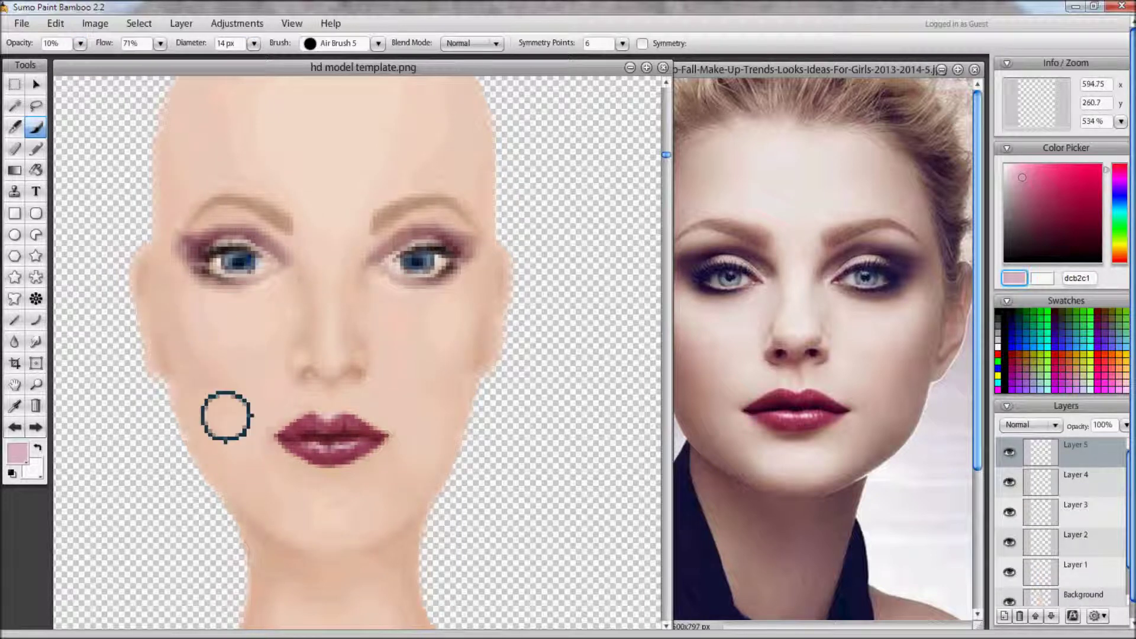
Step: Highlight both upper cheeks in white with the Air Brush 5 at 11 px and 10% opacity
{"action": "left_click", "coordinate": [1004, 164]}
{"action": "left_click", "coordinate": [253, 44]}
{"action": "left_click_drag", "start_coordinate": [212, 60], "coordinate": [209, 59]}
{"action": "left_click", "coordinate": [80, 44]}
{"action": "left_click_drag", "start_coordinate": [233, 336], "coordinate": [264, 335]}
{"action": "mouse_move", "coordinate": [444, 314]}
{"action": "left_mouse_down"}
{"action": "mouse_move", "coordinate": [446, 302]}
{"action": "mouse_move", "coordinate": [437, 315]}
{"action": "left_mouse_up"}
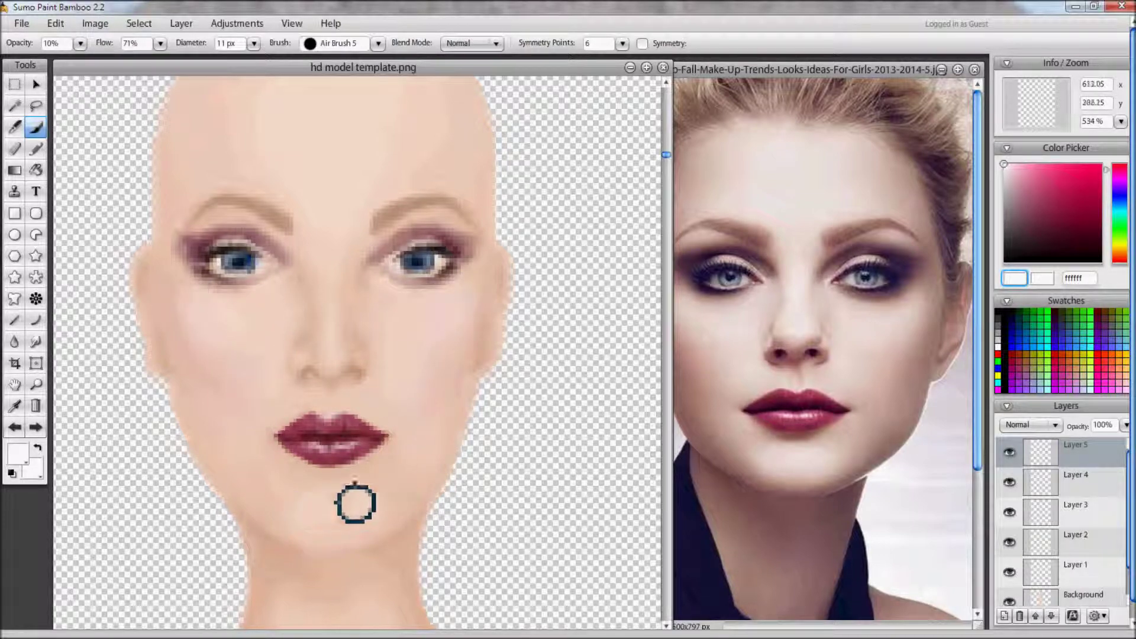
Step: Zoom the template out to 73% and hide the Background layer so only the make-up layers show
{"action": "left_click", "coordinate": [1120, 121]}
{"action": "left_click_drag", "start_coordinate": [1087, 141], "coordinate": [1062, 142]}
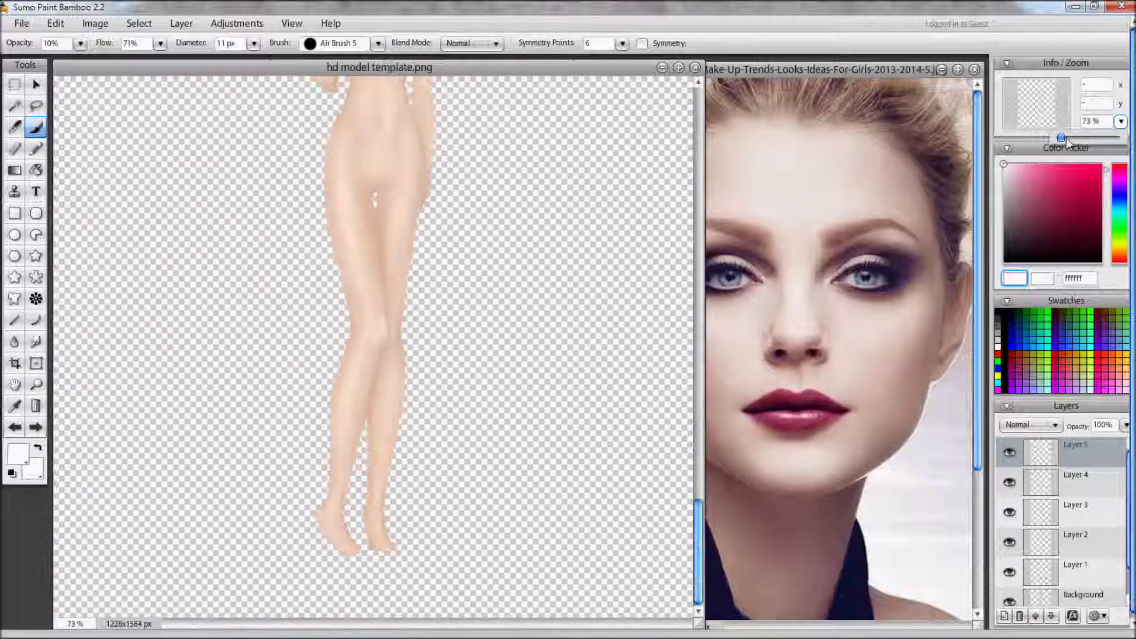
{"action": "scroll", "coordinate": [648, 292], "scroll_direction": "up", "scroll_amount": 5}
{"action": "left_click", "coordinate": [1029, 482]}
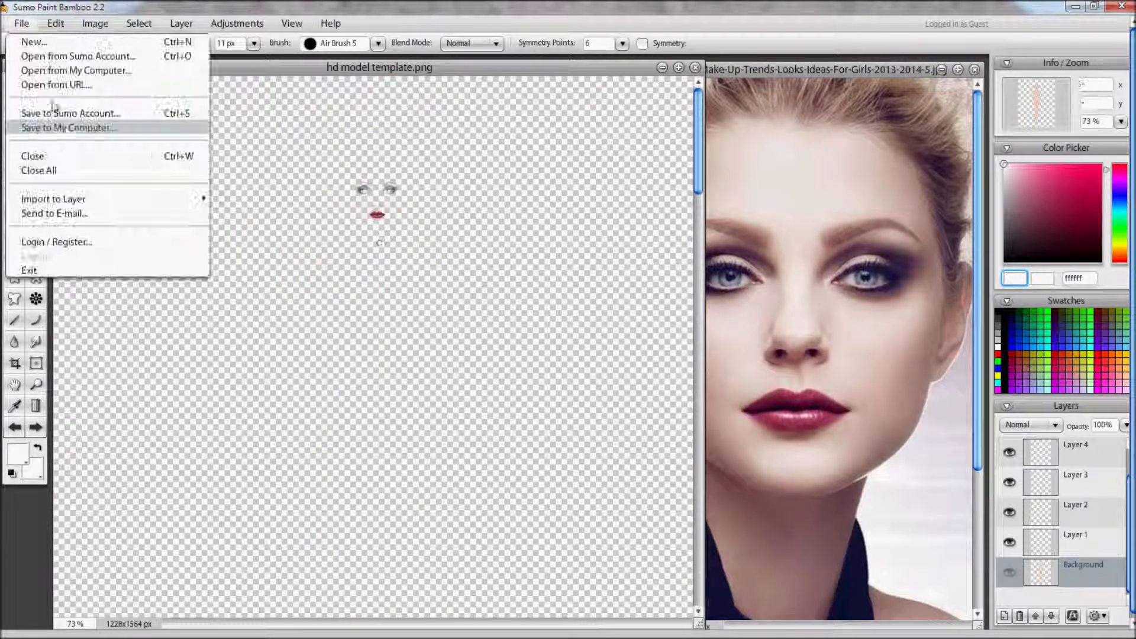
Step: Save the make-up image to the computer as a PNG file
{"action": "left_click", "coordinate": [65, 124]}
{"action": "key", "text": "ctrl+a"}
{"action": "type", "text": "hd model template"}
{"action": "left_click", "coordinate": [571, 381]}
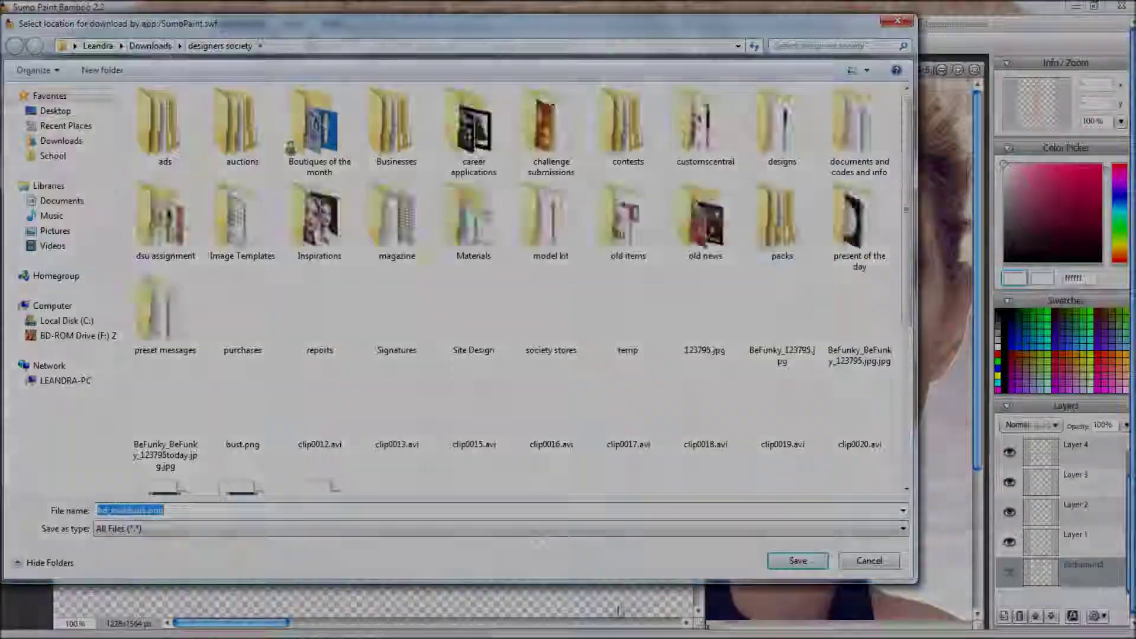